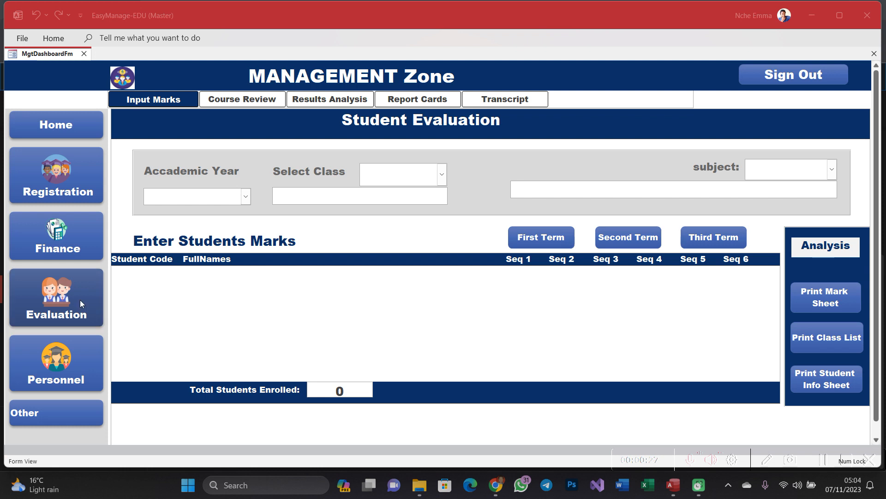
# Open the mark entry page of the student evaluation section and set the academic year to 2022/2023.
pyautogui.click(53, 303)
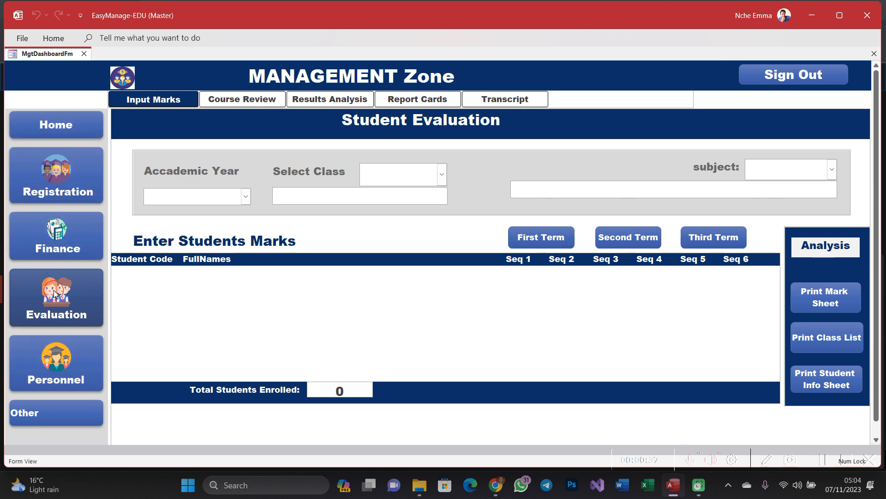
pyautogui.click(167, 101)
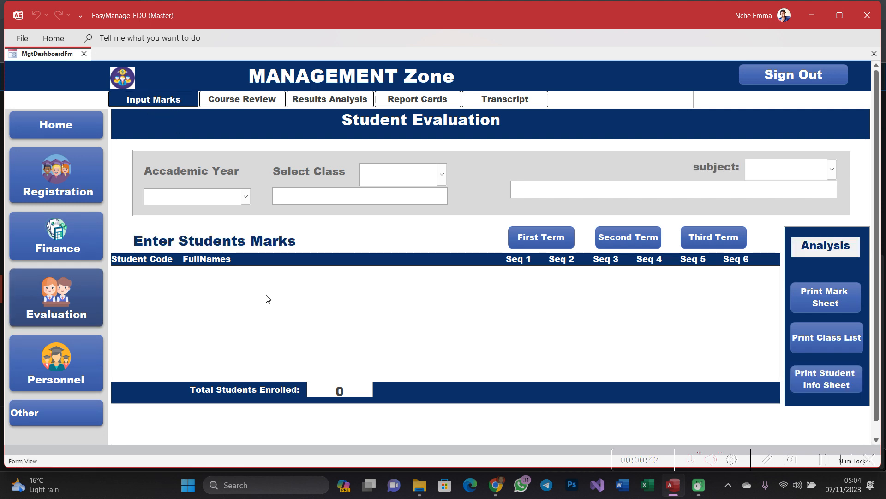
pyautogui.click(245, 198)
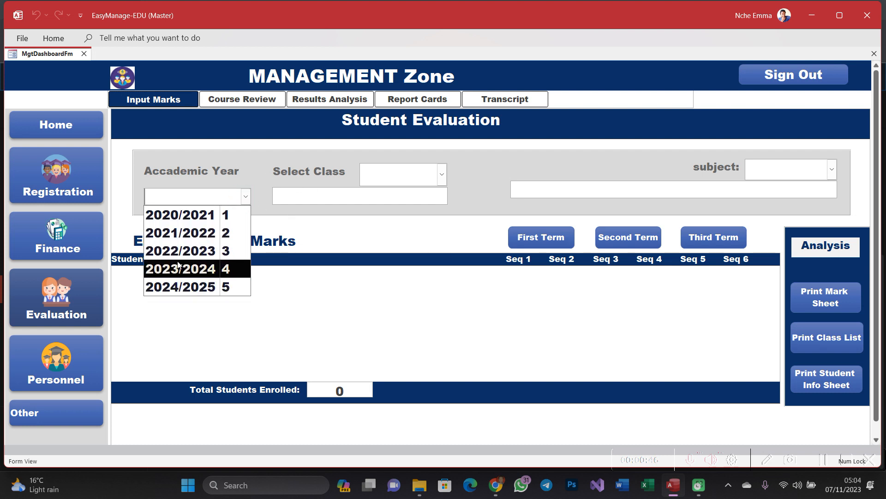
pyautogui.click(198, 251)
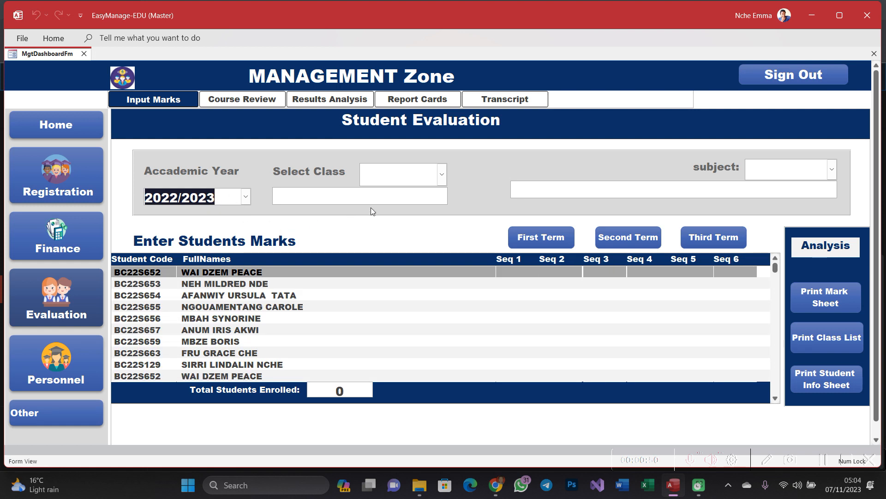
# Select class F1GA (Form One General A) and the subject CHEM1A (Chemistry) for the student marks.
pyautogui.click(442, 175)
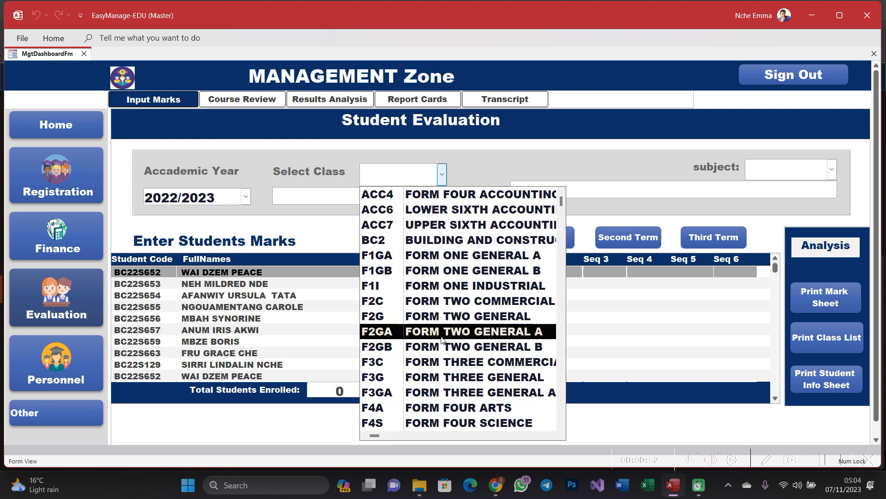
pyautogui.scroll(-1, 441, 343)
pyautogui.scroll(-2, 442, 344)
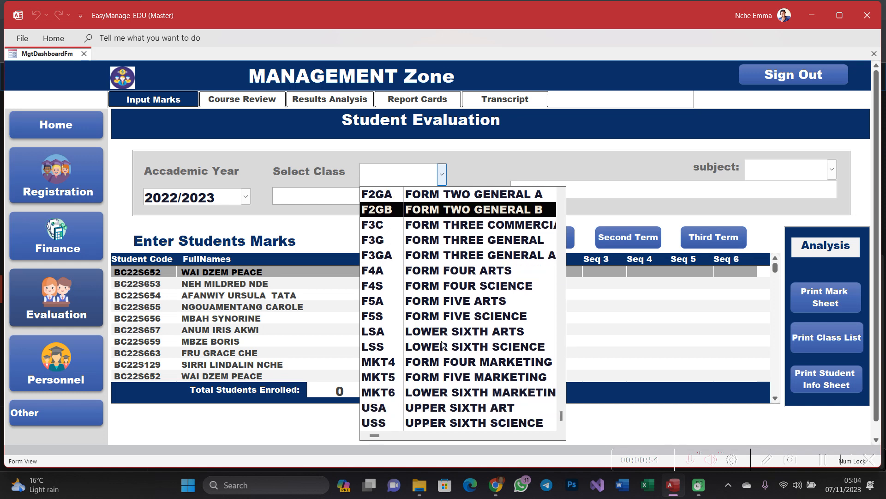
pyautogui.scroll(3, 471, 247)
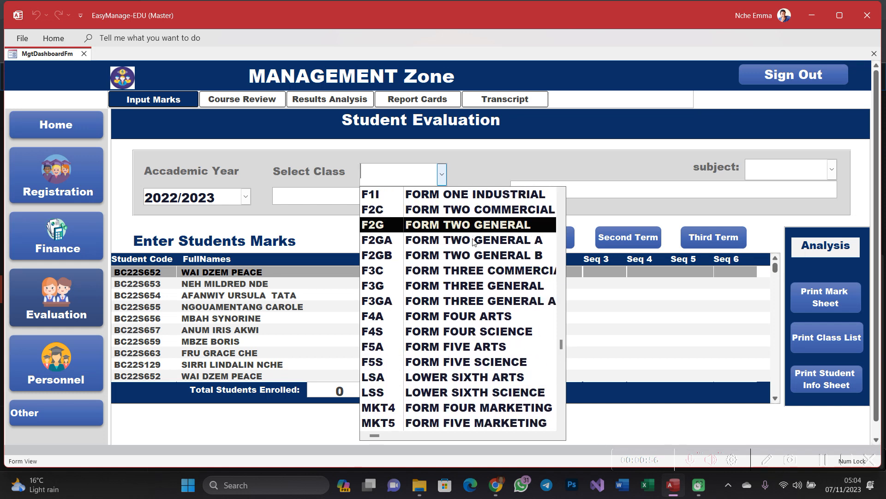
pyautogui.scroll(1, 471, 247)
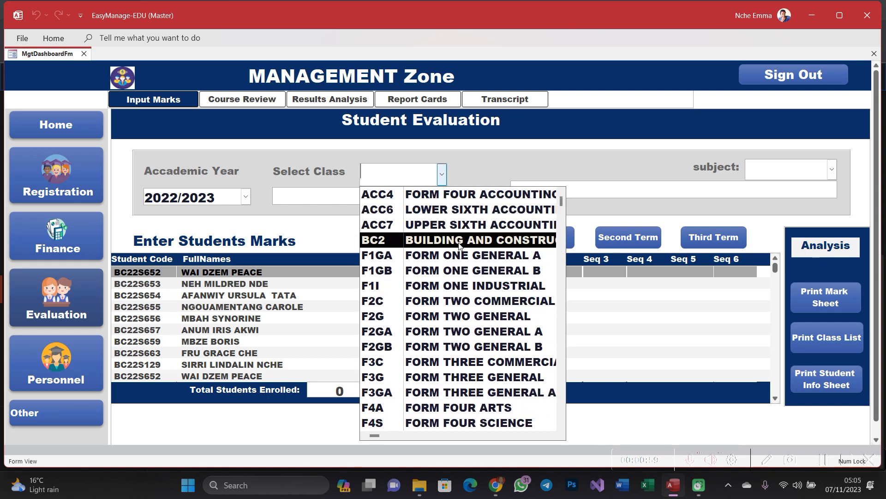
pyautogui.click(462, 254)
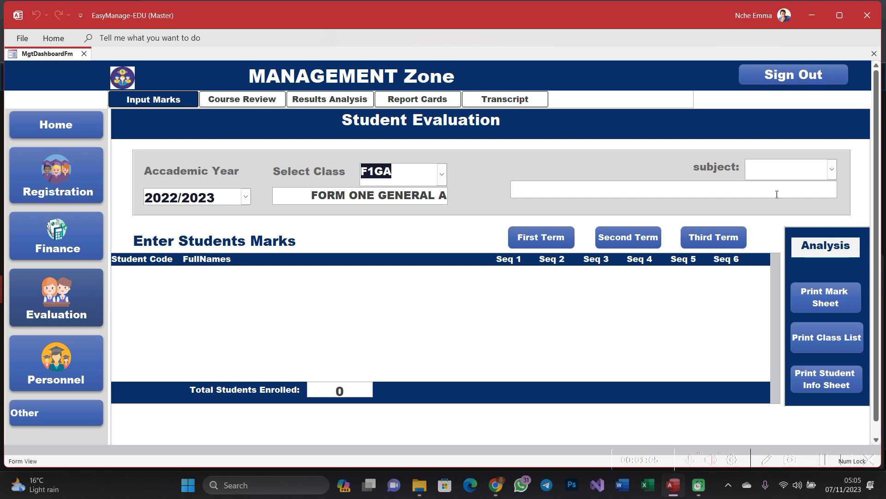
pyautogui.click(832, 170)
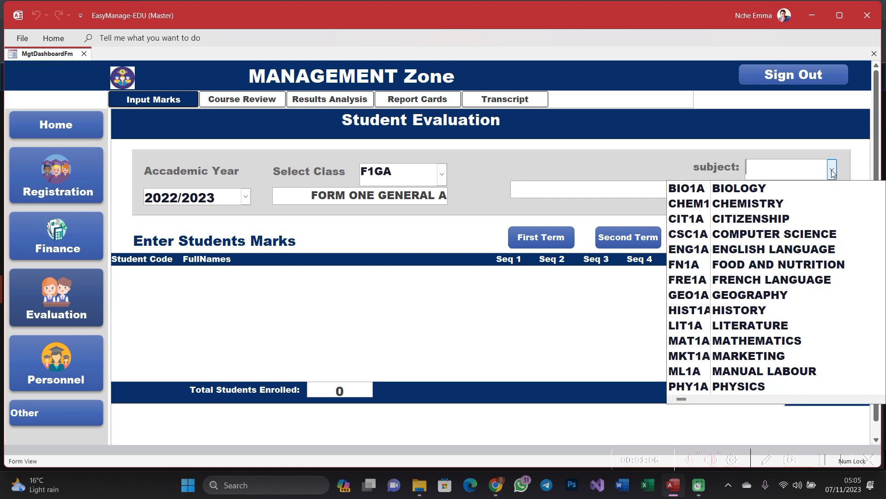
pyautogui.click(770, 204)
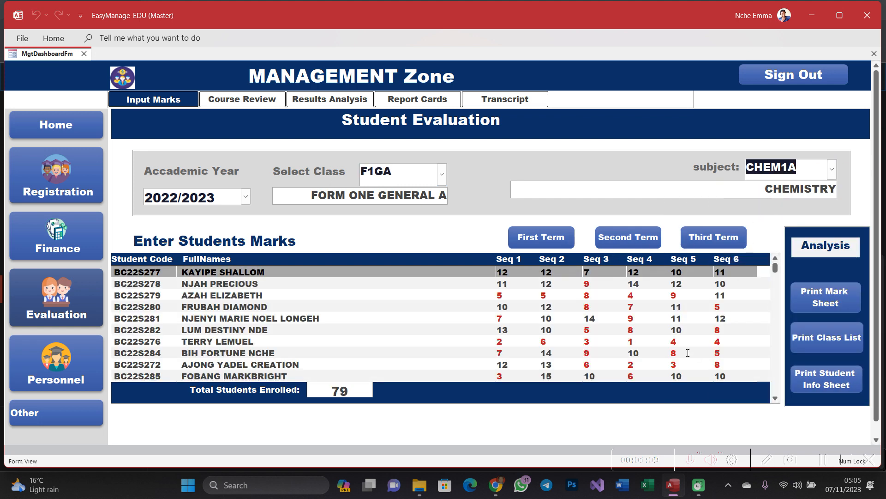
# Examine the Chemistry marks of the F1GA students across sequences 1 to 6.
pyautogui.scroll(-3, 647, 333)
pyautogui.scroll(1, 597, 314)
pyautogui.scroll(-10, 597, 314)
pyautogui.scroll(-5, 597, 314)
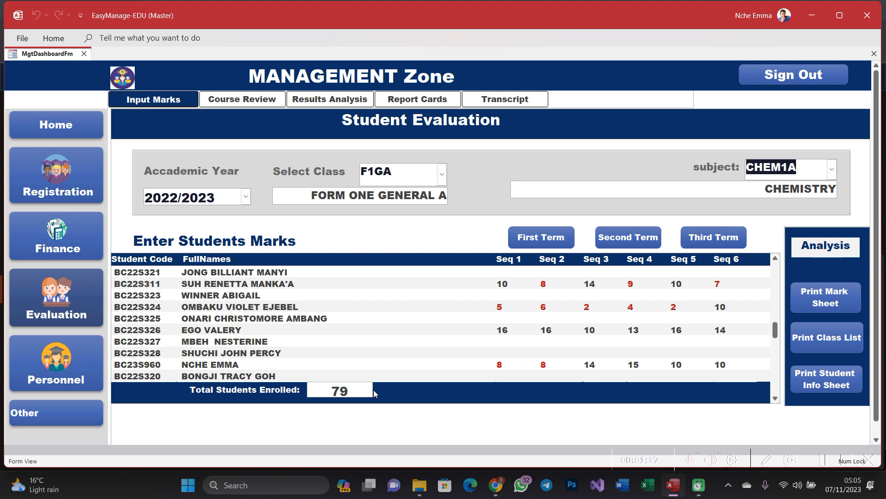
pyautogui.scroll(13, 548, 335)
pyautogui.scroll(4, 548, 335)
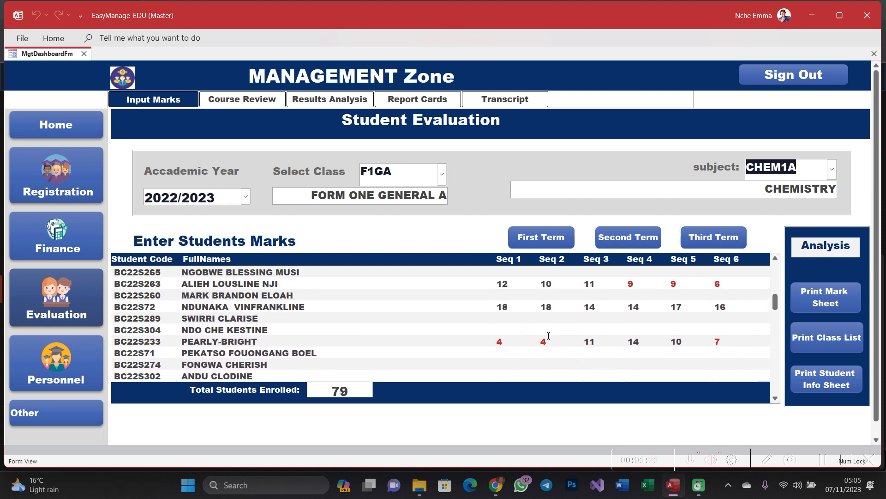
pyautogui.scroll(17, 549, 335)
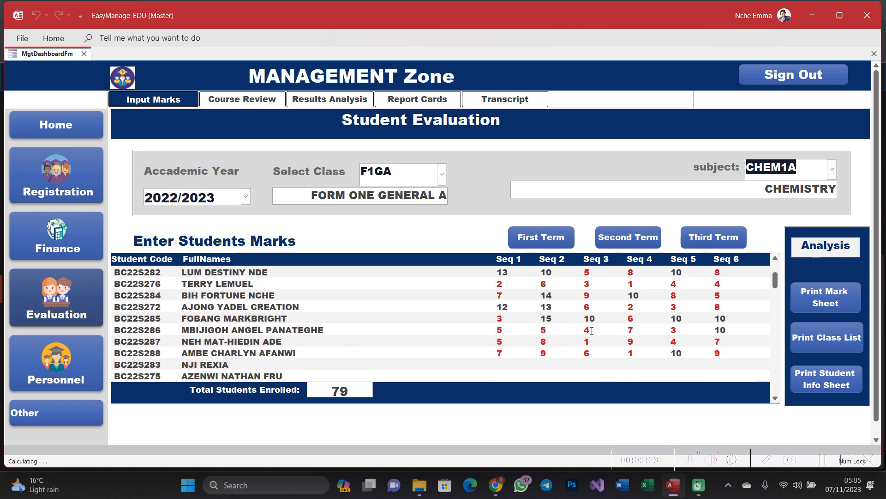
pyautogui.scroll(1, 591, 331)
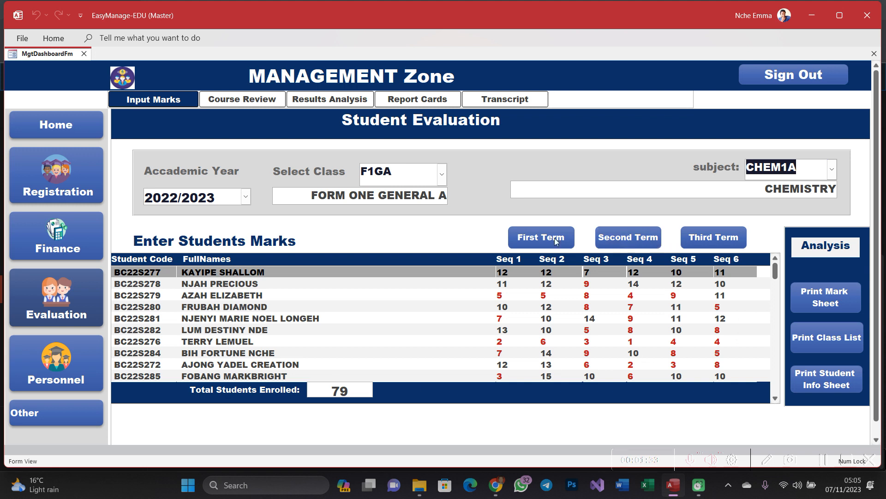
# Change the subject to BIO1A (Biology) and generate its printable mark sheet.
pyautogui.click(818, 294)
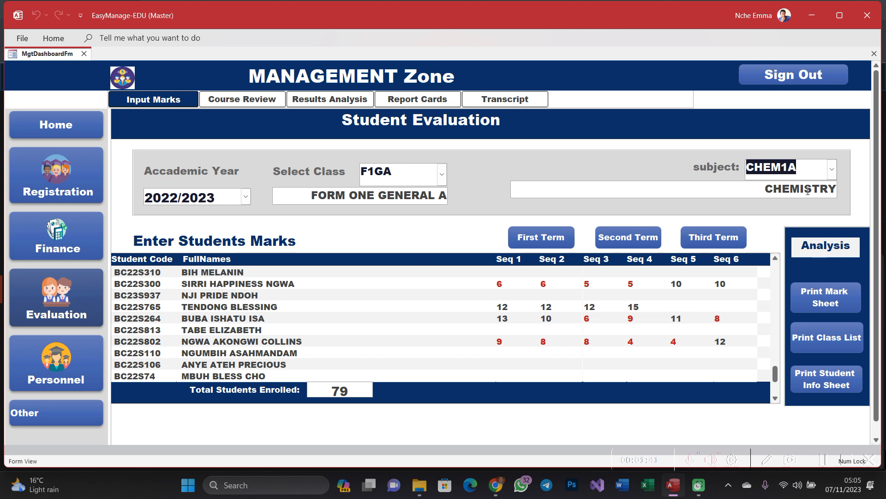
pyautogui.click(832, 169)
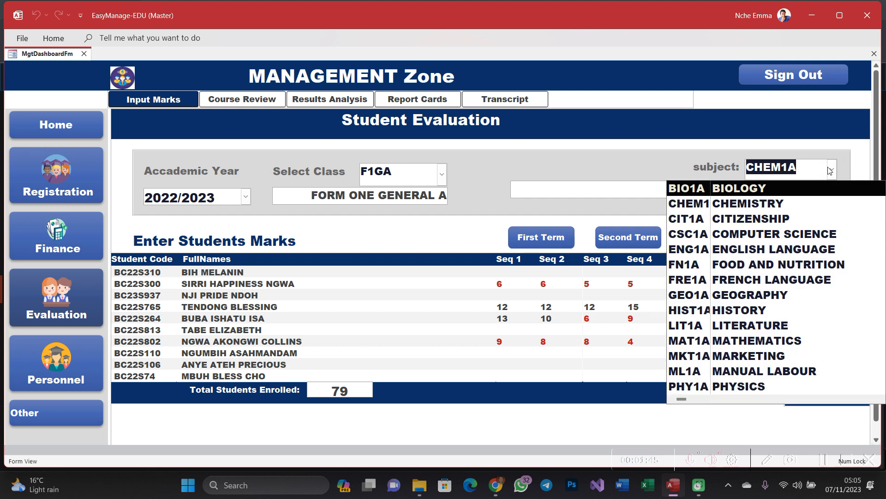
pyautogui.click(808, 166)
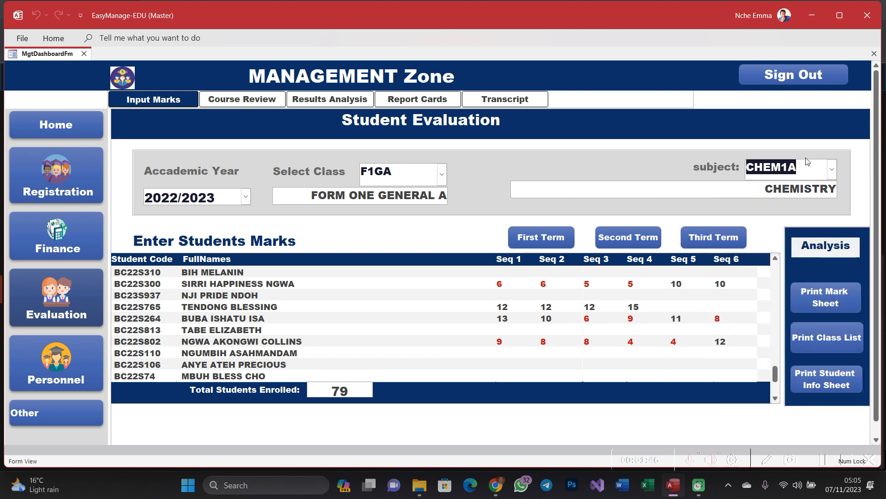
pyautogui.click(831, 169)
pyautogui.click(761, 189)
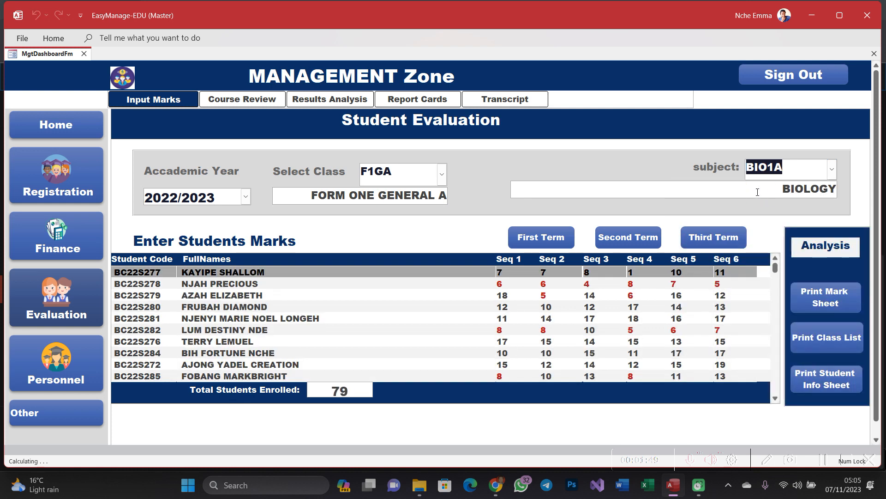
pyautogui.click(826, 298)
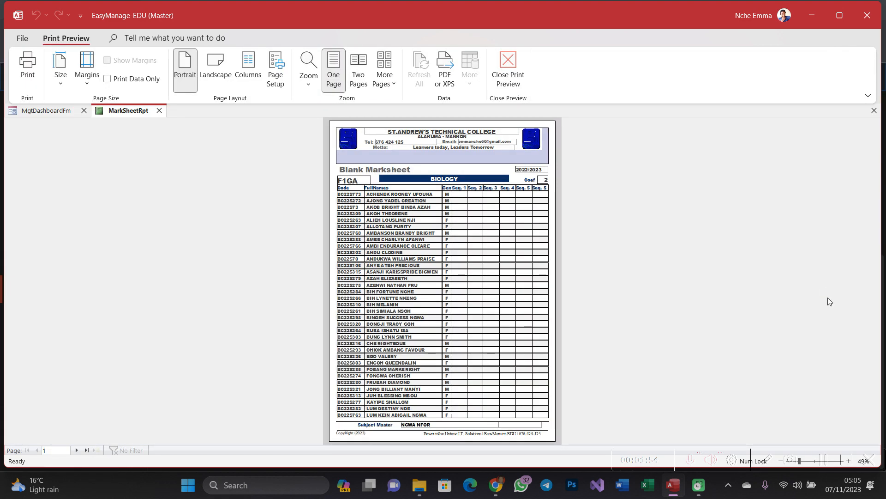
# Enlarge the blank Biology marksheet and examine its first page, from the school header to the subject master line.
pyautogui.click(480, 225)
pyautogui.scroll(2, 437, 222)
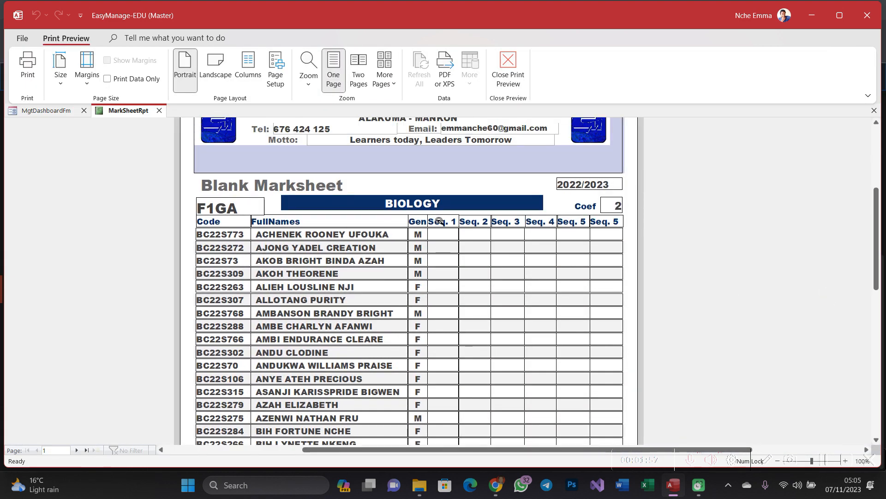
pyautogui.scroll(2, 439, 221)
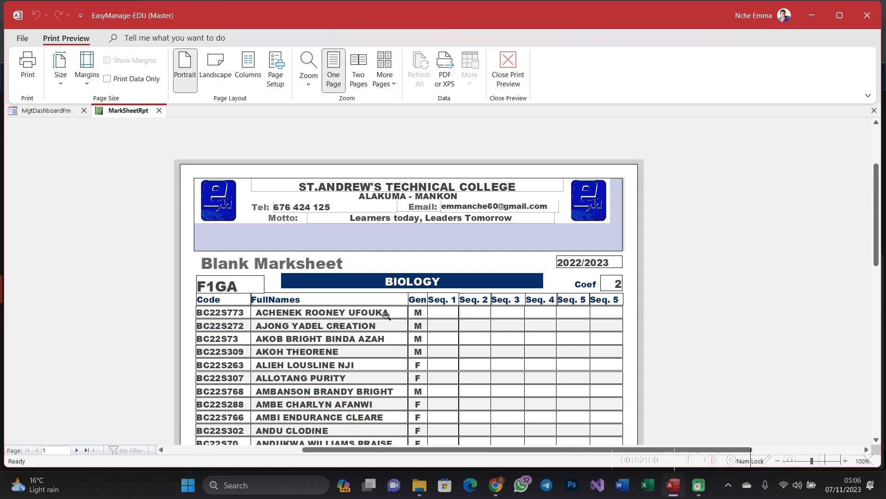
pyautogui.scroll(-2, 526, 343)
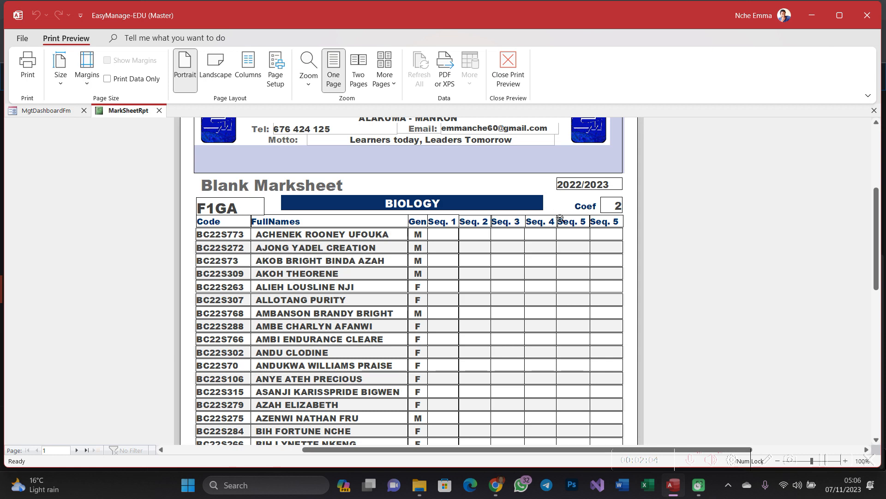
pyautogui.scroll(-8, 452, 263)
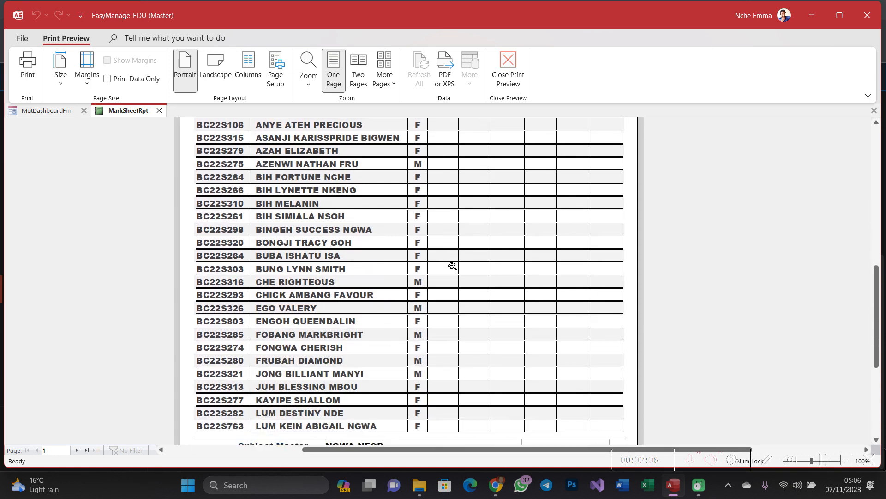
pyautogui.scroll(3, 452, 267)
pyautogui.scroll(-3, 451, 263)
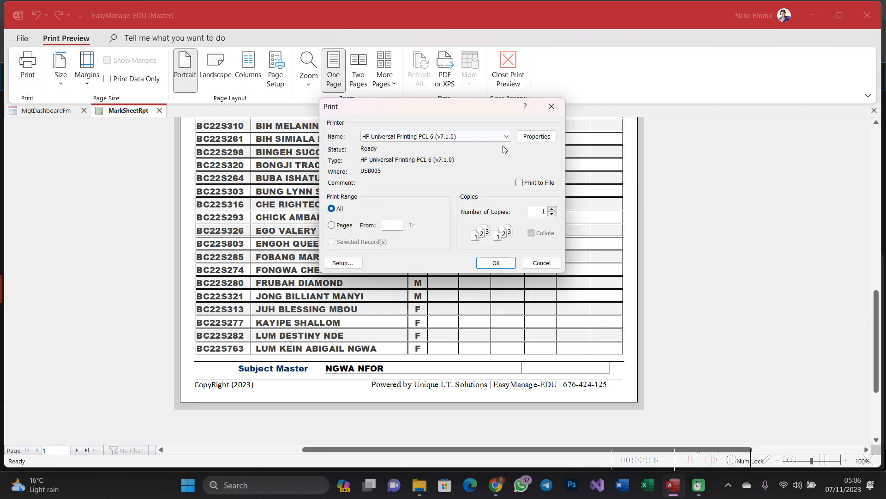
# Dismiss the print dialog without printing and review the first page of the marksheet again.
pyautogui.click(539, 263)
pyautogui.scroll(10, 478, 246)
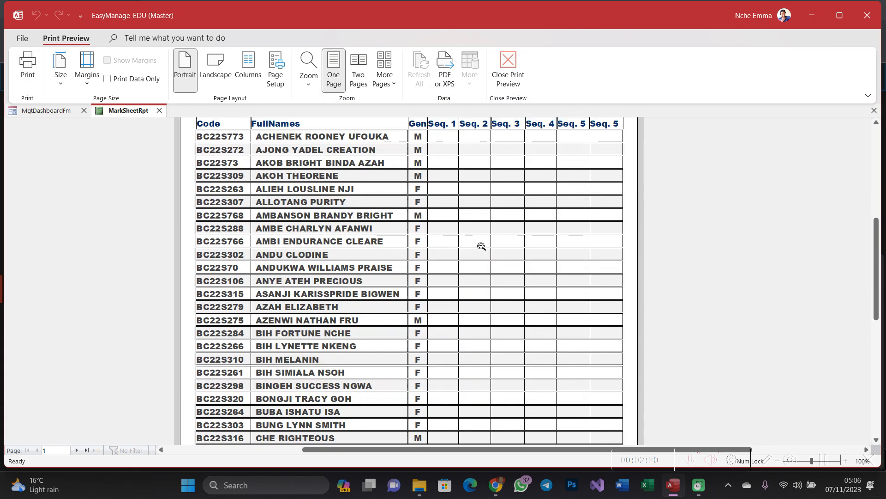
pyautogui.scroll(-5, 482, 246)
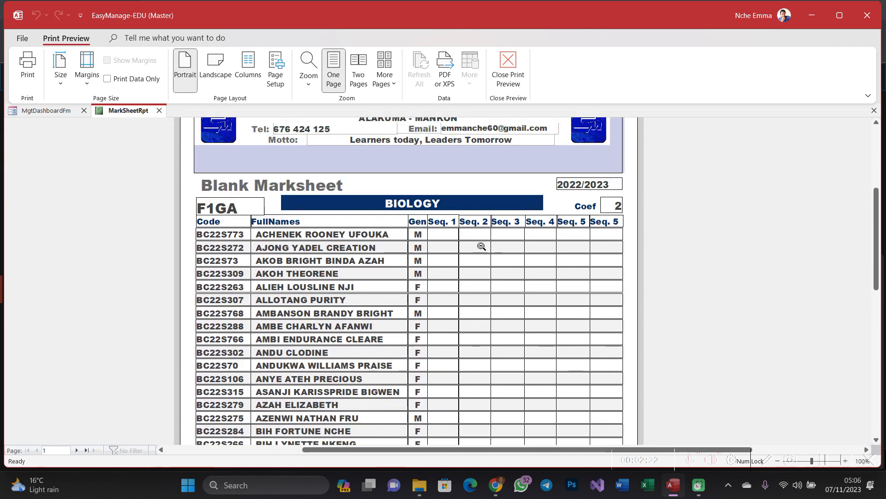
pyautogui.scroll(-3, 482, 246)
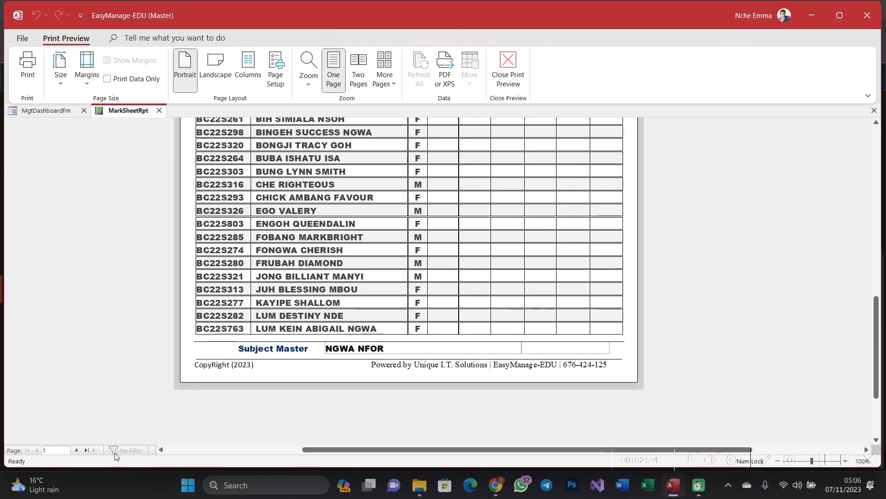
# Review the student lists on pages 2 and 3 of the blank Biology marksheet.
pyautogui.click(77, 449)
pyautogui.scroll(5, 488, 277)
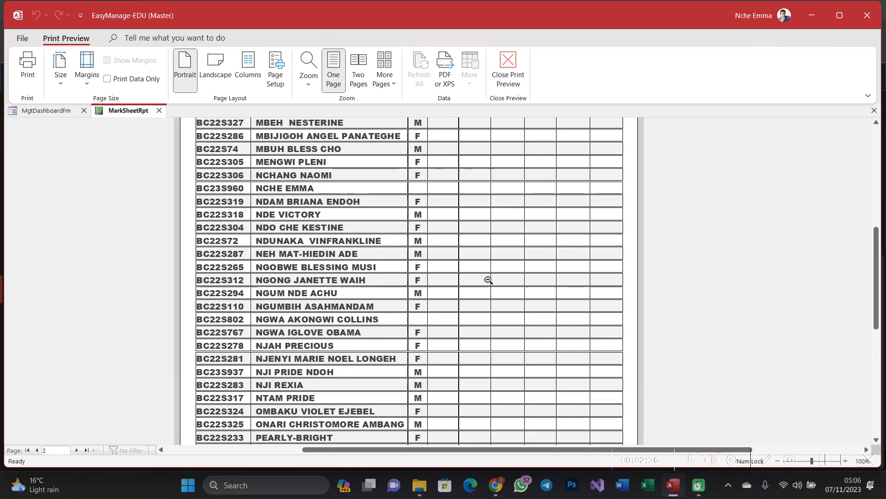
pyautogui.scroll(5, 488, 280)
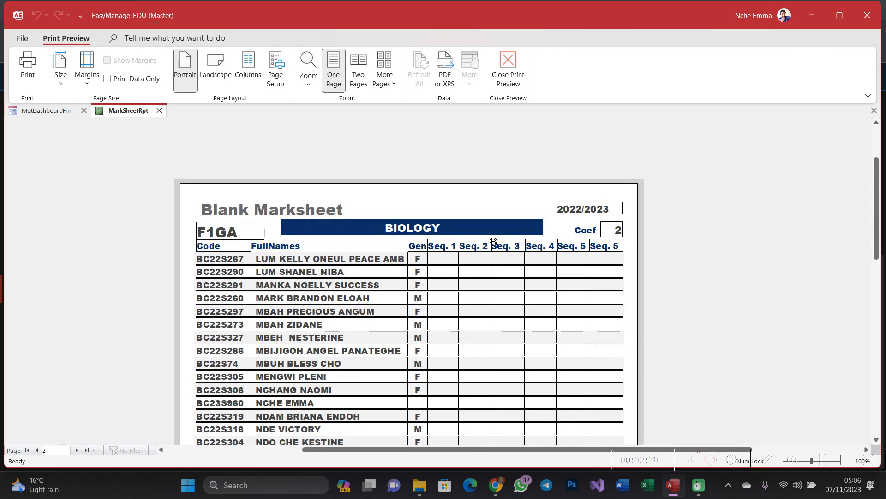
pyautogui.scroll(1, 300, 259)
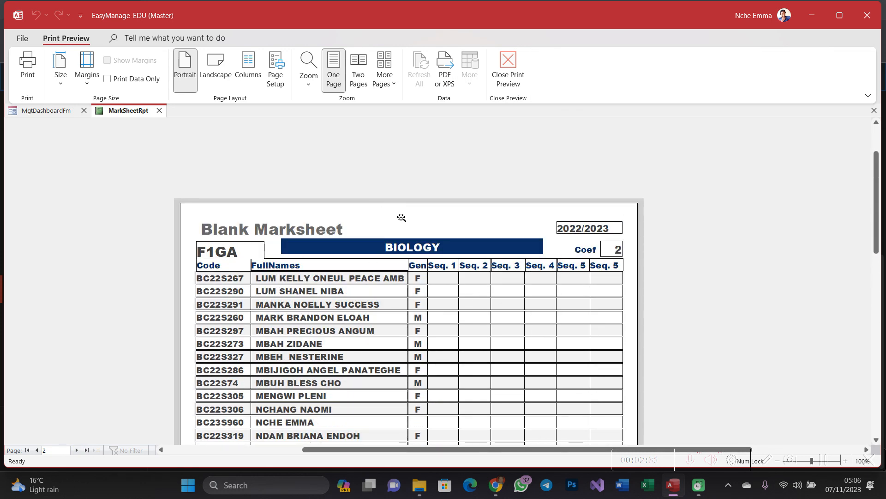
pyautogui.scroll(-3, 492, 254)
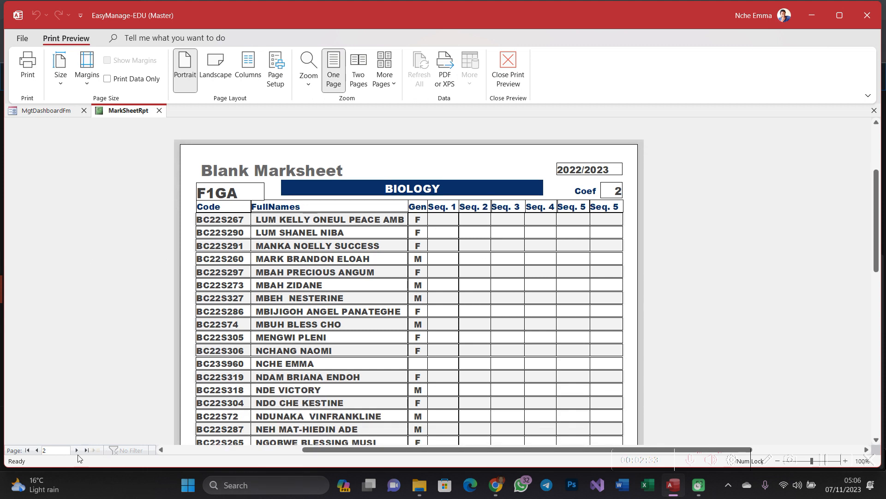
pyautogui.click(76, 450)
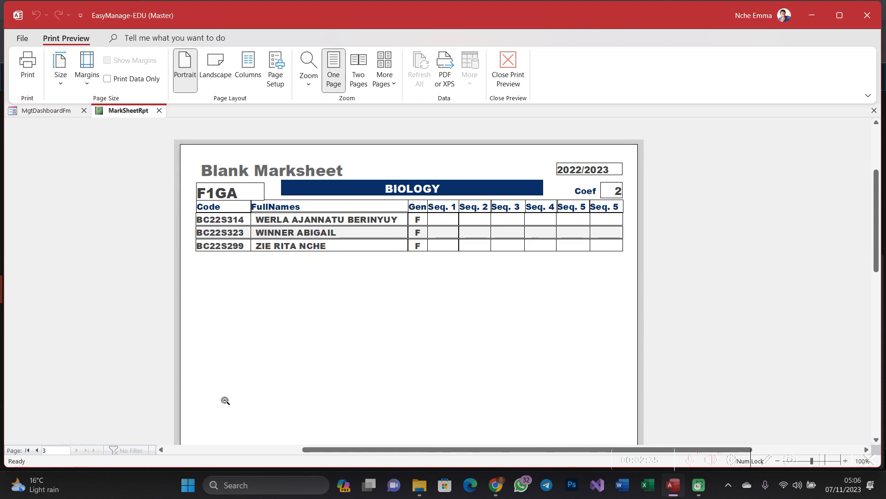
pyautogui.scroll(-5, 337, 339)
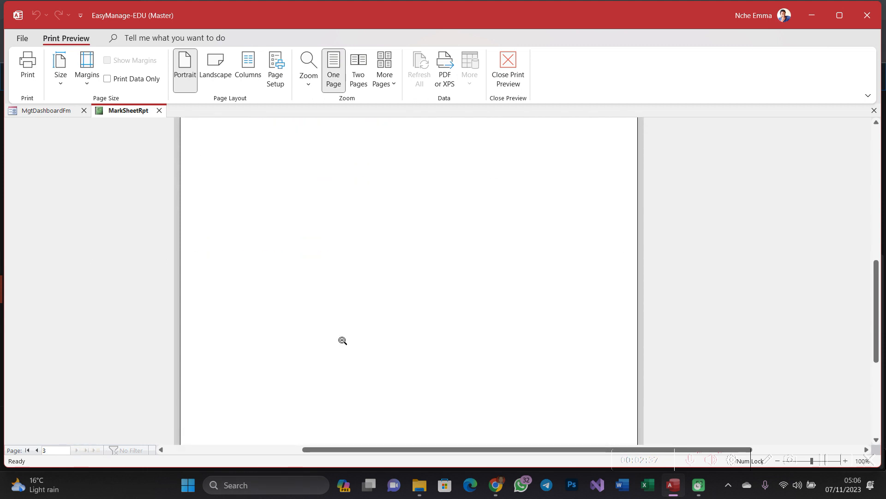
pyautogui.scroll(5, 342, 340)
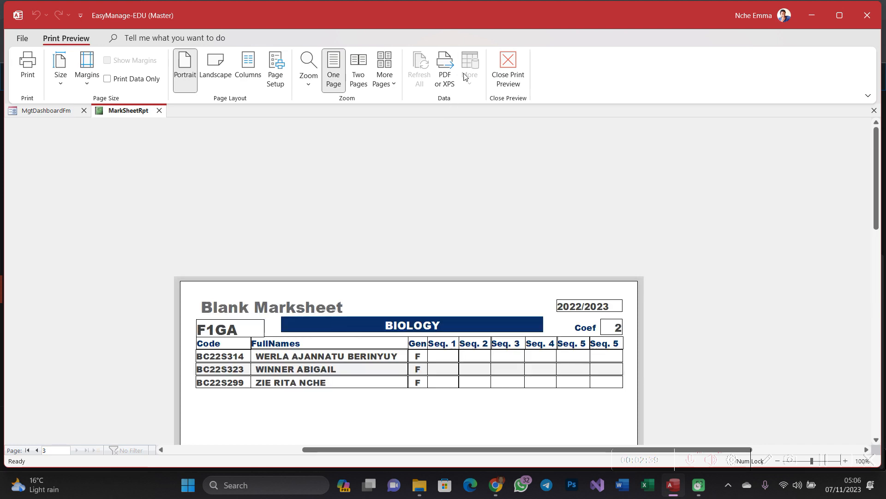
# Close the Biology marksheet preview, change the subject to CHEM1A (Chemistry) and generate its printable mark sheet.
pyautogui.click(516, 62)
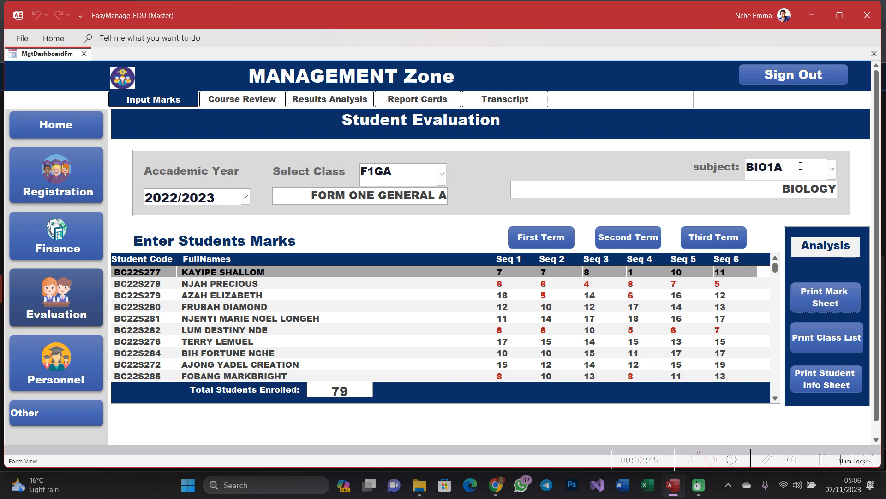
pyautogui.click(831, 170)
pyautogui.click(780, 204)
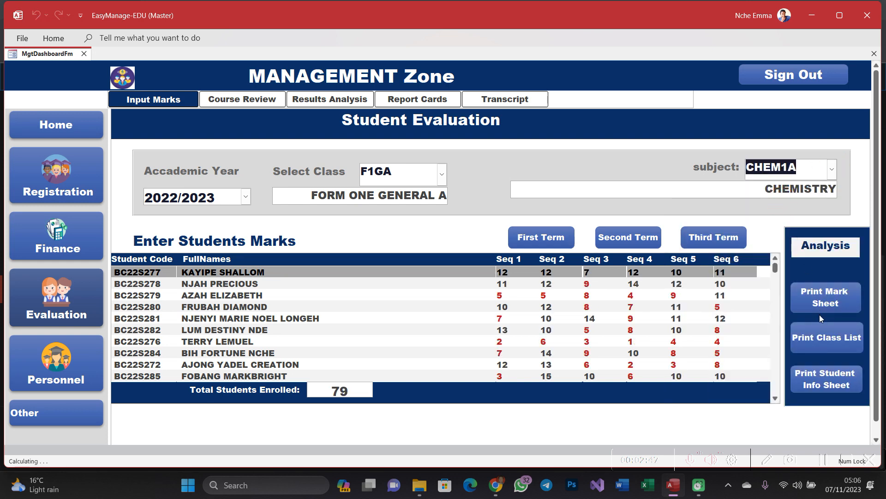
pyautogui.click(824, 302)
# Enlarge the blank Chemistry marksheet, review its header and student list, and close the preview.
pyautogui.click(455, 253)
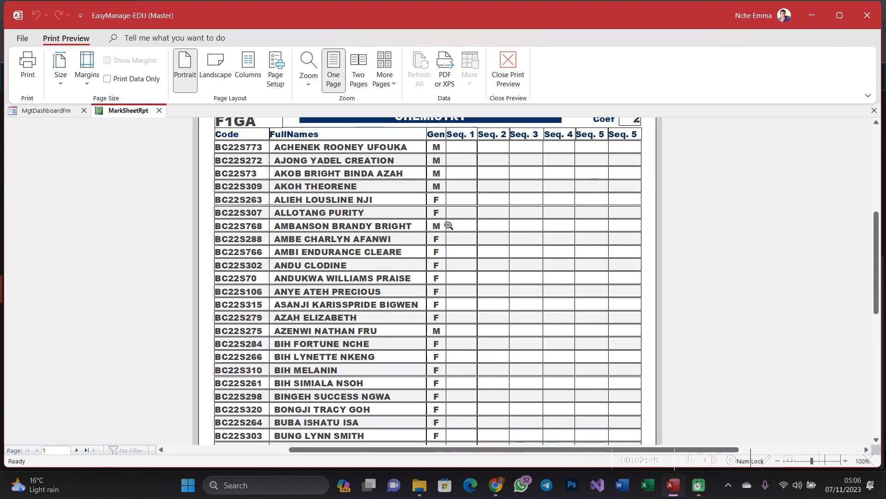
pyautogui.scroll(2, 450, 221)
pyautogui.scroll(1, 499, 283)
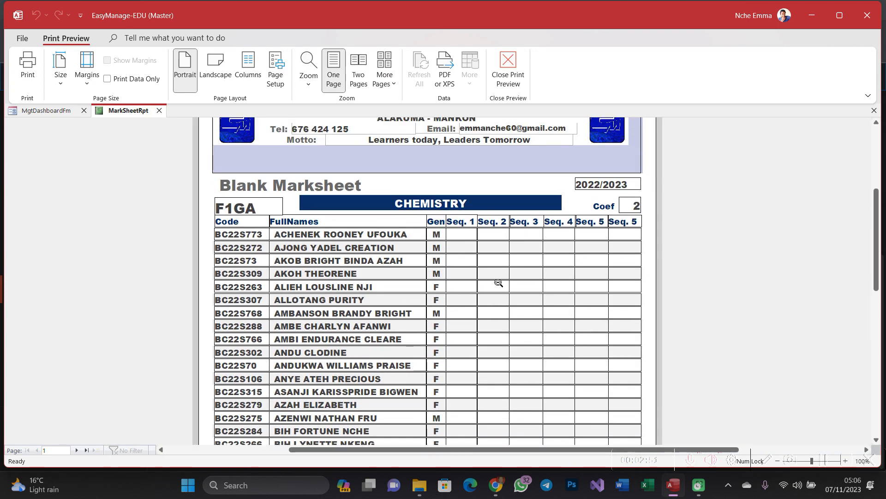
pyautogui.scroll(-1, 466, 300)
pyautogui.click(470, 300)
pyautogui.click(507, 69)
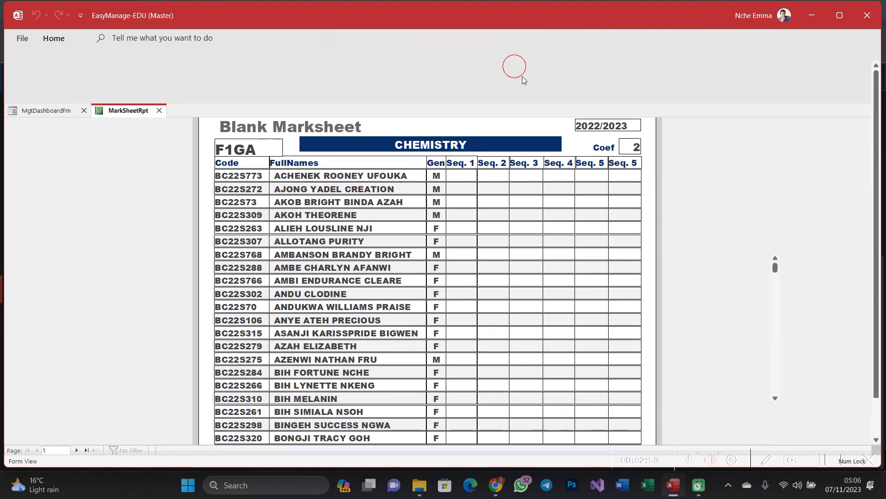
# Change the subject to CSC1A (Computer Science) and generate its printable mark sheet.
pyautogui.click(832, 168)
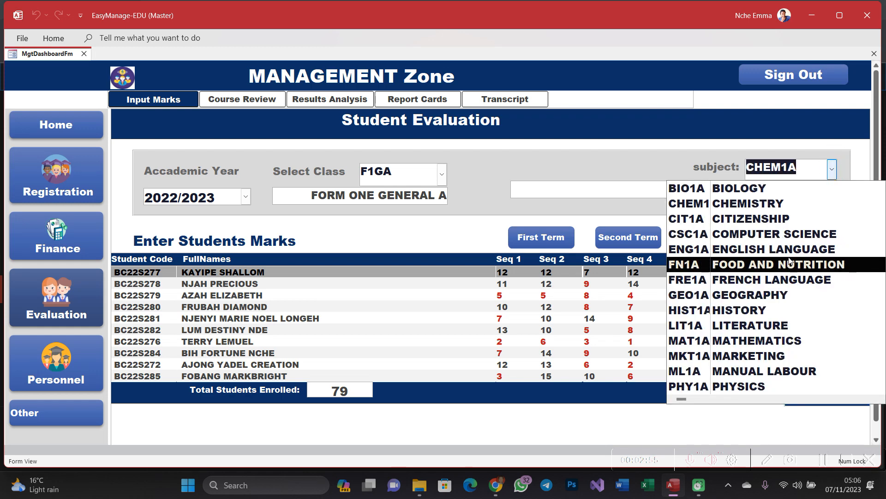
pyautogui.click(776, 231)
pyautogui.click(809, 317)
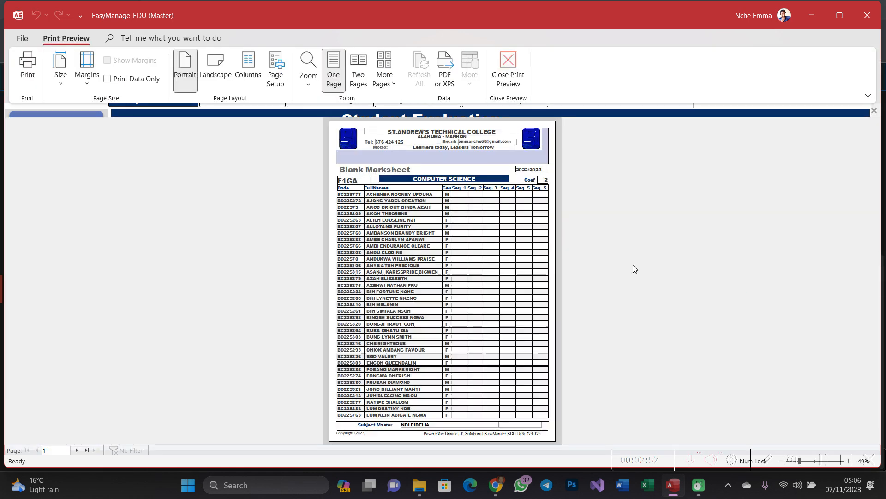
# Enlarge the blank Computer Science marksheet, review its first page, and close the preview.
pyautogui.click(461, 188)
pyautogui.scroll(2, 461, 187)
pyautogui.scroll(-1, 460, 187)
pyautogui.click(508, 69)
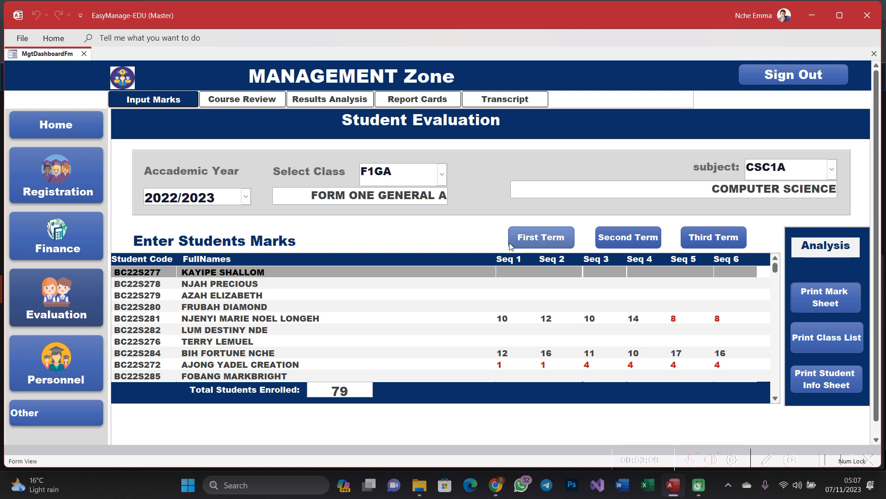
# Select academic year 2022/2023, class F1GA and subject BIO1A (Biology), and open the first-term marksheet for mark entry.
pyautogui.click(246, 197)
pyautogui.click(205, 250)
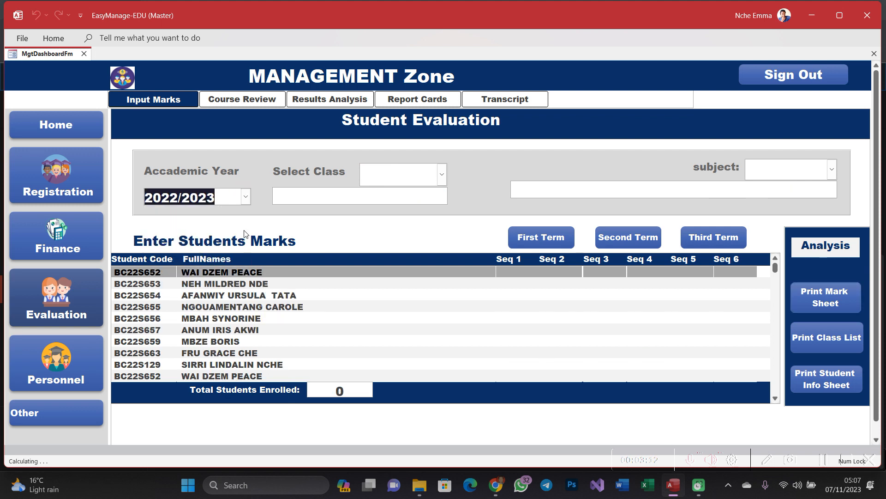
pyautogui.click(443, 176)
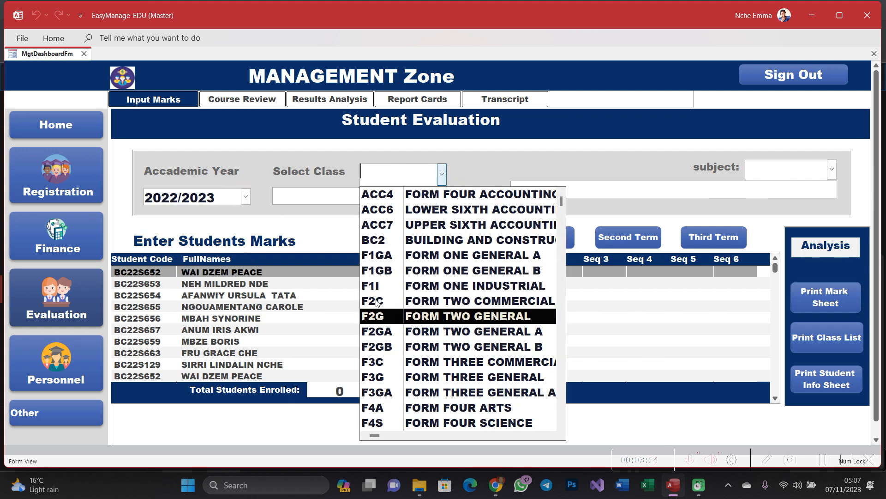
pyautogui.click(383, 255)
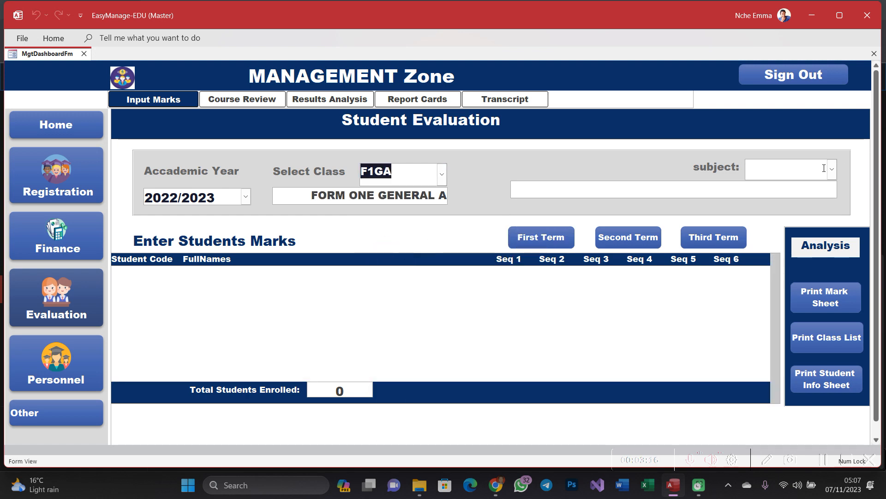
pyautogui.click(832, 168)
pyautogui.click(762, 187)
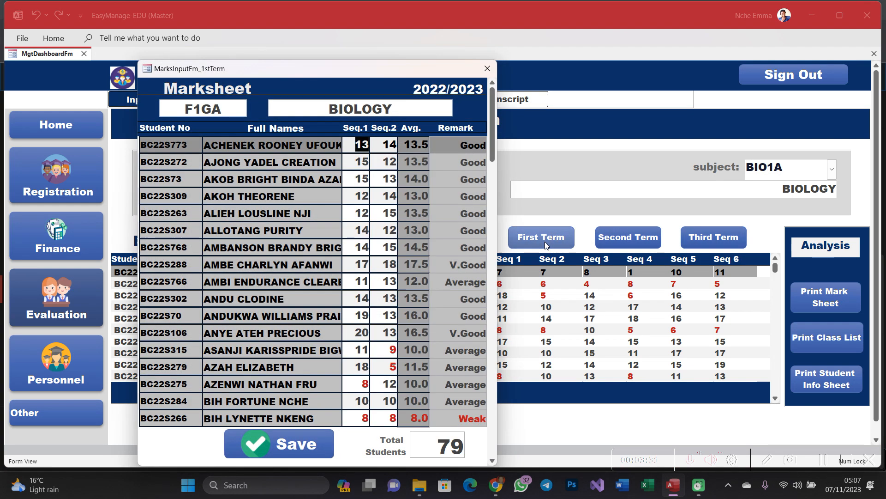
# Set the first listed student's Biology marks to 5 for Seq.1 and 16 for Seq.2 in the first-term marksheet.
pyautogui.moveTo(338, 70); pyautogui.dragTo(342, 40)
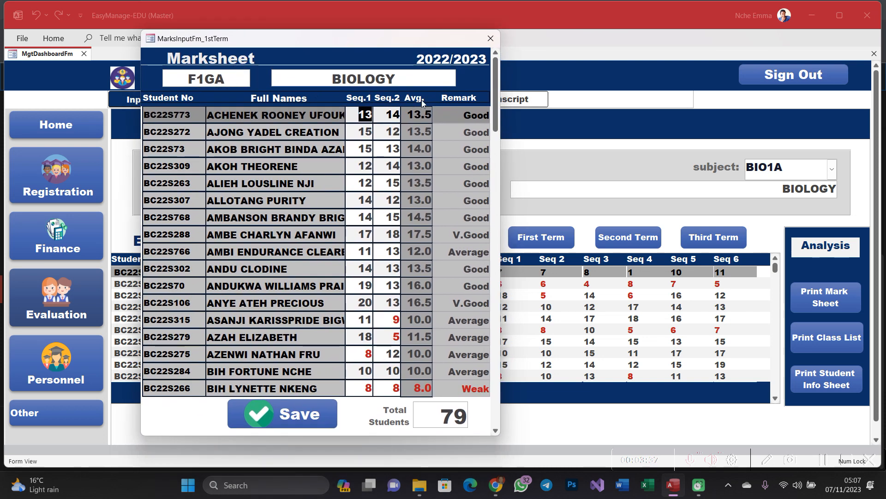
pyautogui.scroll(-2, 407, 115)
pyautogui.scroll(2, 406, 116)
pyautogui.click(364, 121)
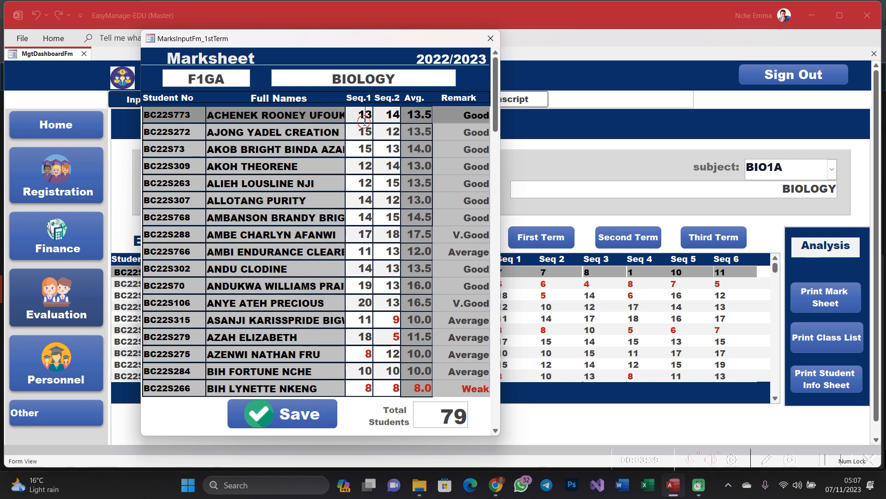
pyautogui.moveTo(360, 121); pyautogui.dragTo(370, 119)
pyautogui.write('5')
pyautogui.press('Return')
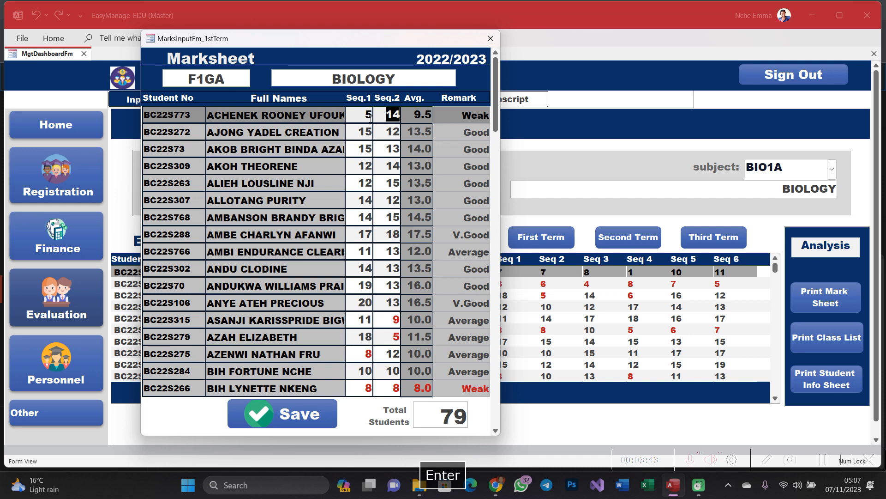
pyautogui.write('16')
pyautogui.press('Return')
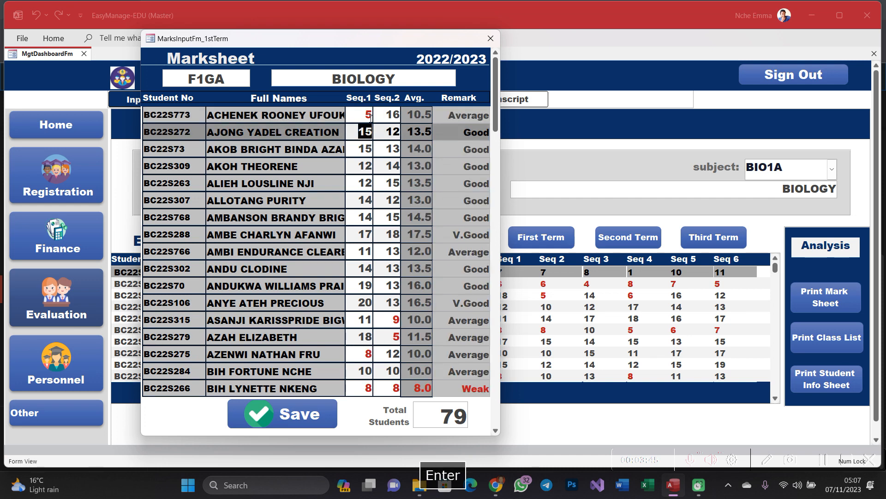
# Set the second student's Seq.1 mark to 12 and try entering 1015 as the Seq.2 mark.
pyautogui.write('12')
pyautogui.press('Return')
pyautogui.write('10')
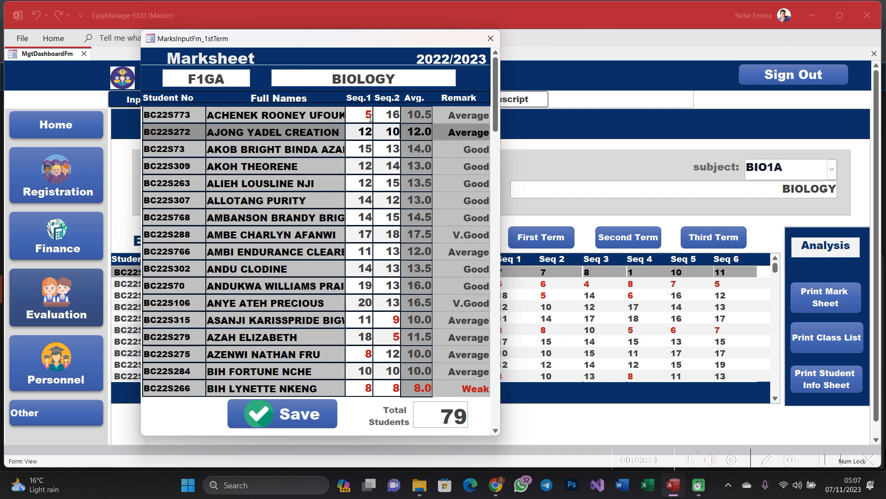
pyautogui.write('15')
pyautogui.press('Return')
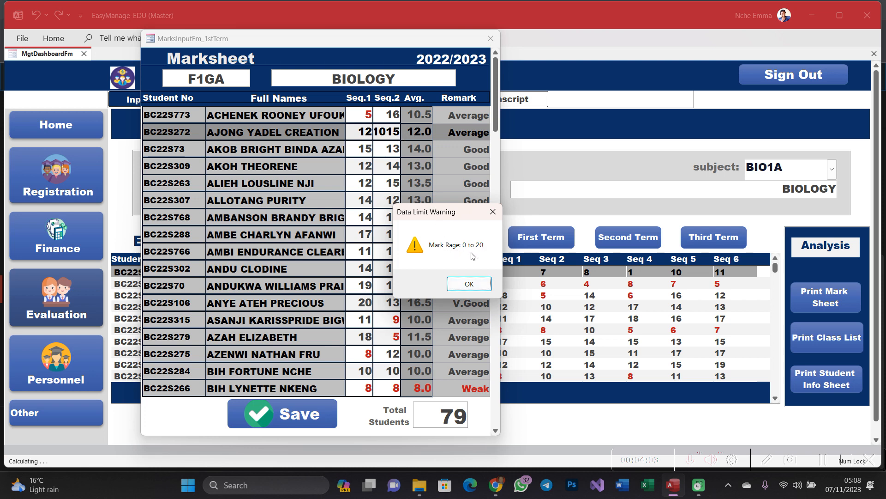
pyautogui.click(469, 283)
# Set the second student's Seq.2 mark to 3.
pyautogui.click(383, 132)
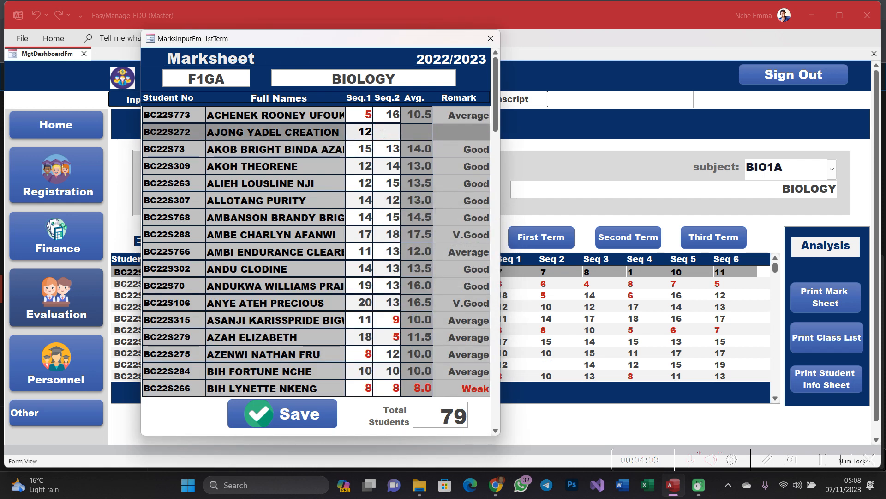
pyautogui.write('15')
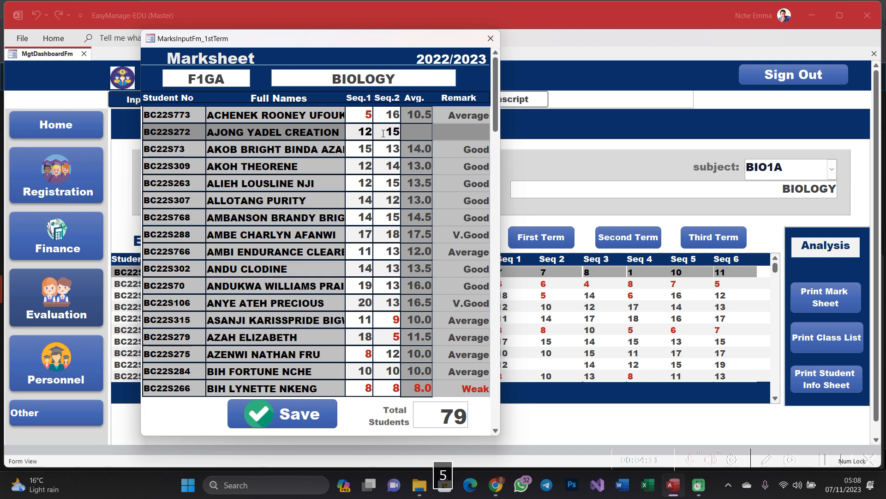
pyautogui.press('BackSpace')
pyautogui.press('BackSpace')
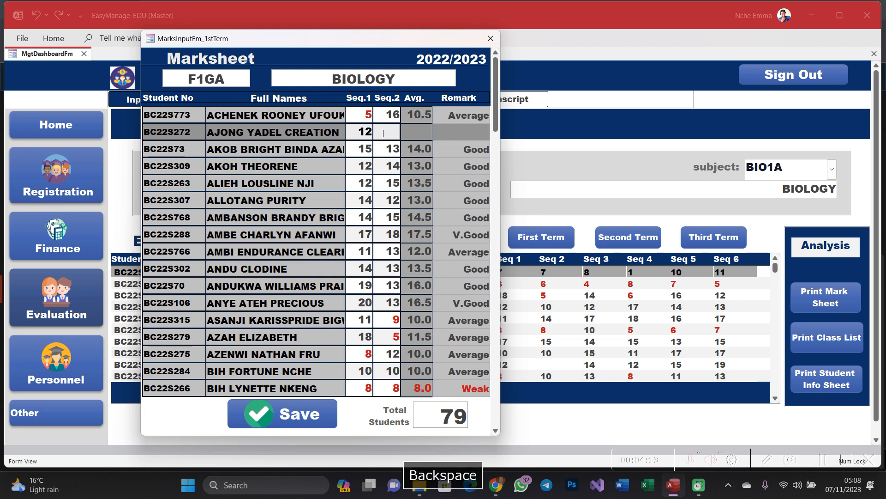
pyautogui.write('3')
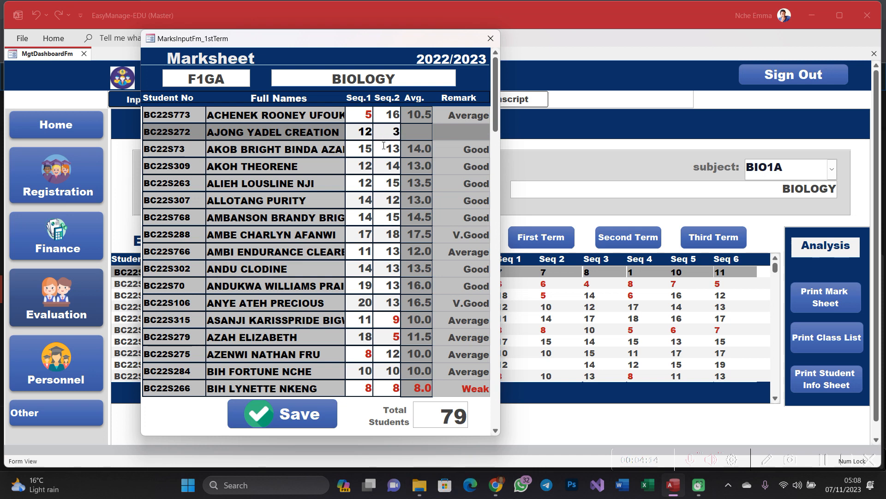
pyautogui.press('Return')
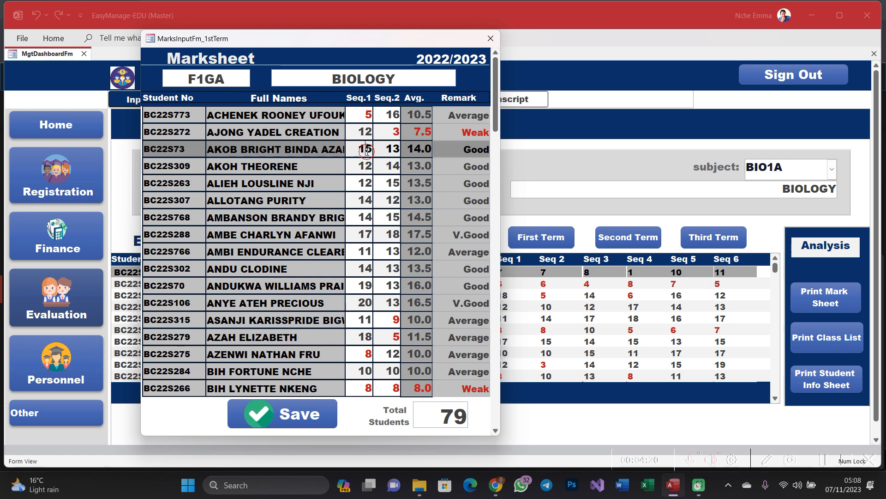
# Look through the rest of the first-term marksheet and set the Seq.1 mark to 5 for the student with marks 13 and 8.
pyautogui.scroll(-2, 377, 180)
pyautogui.scroll(-10, 377, 180)
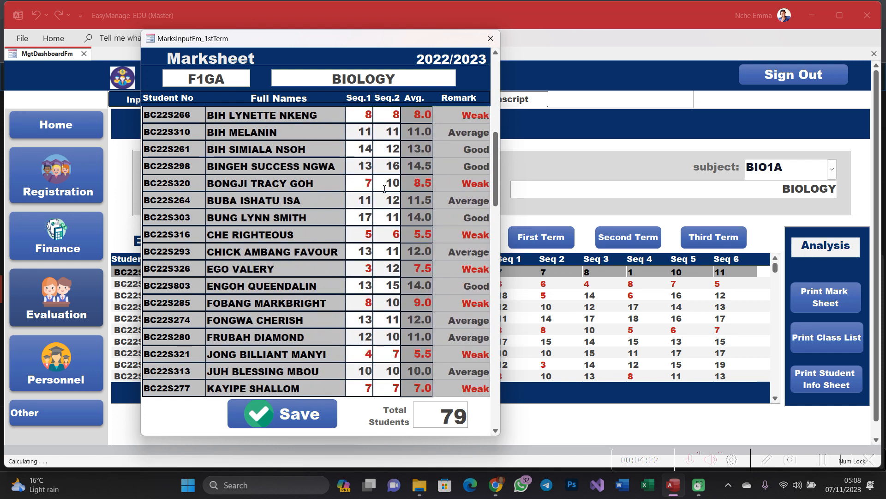
pyautogui.scroll(-11, 389, 200)
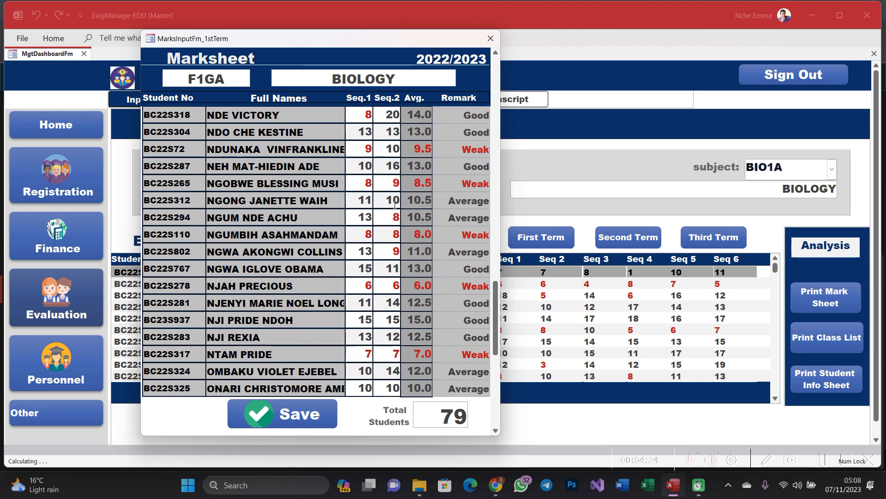
pyautogui.scroll(-1, 394, 205)
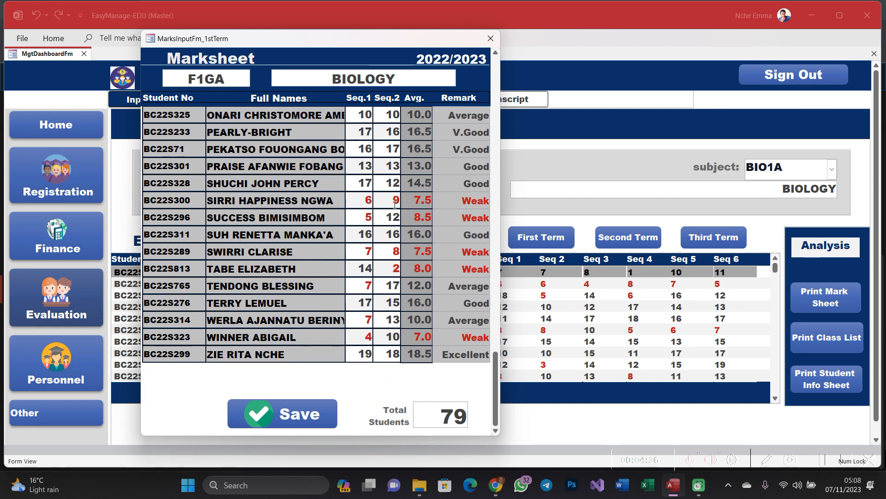
pyautogui.scroll(7, 395, 206)
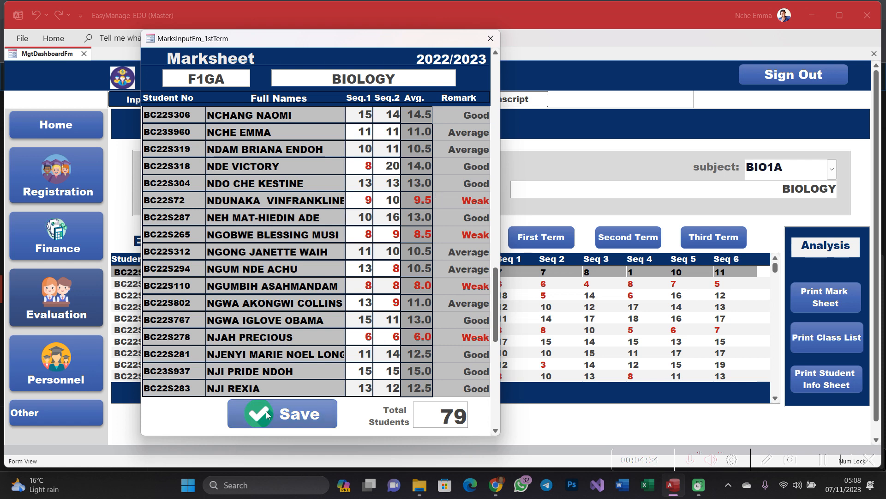
pyautogui.doubleClick(361, 267)
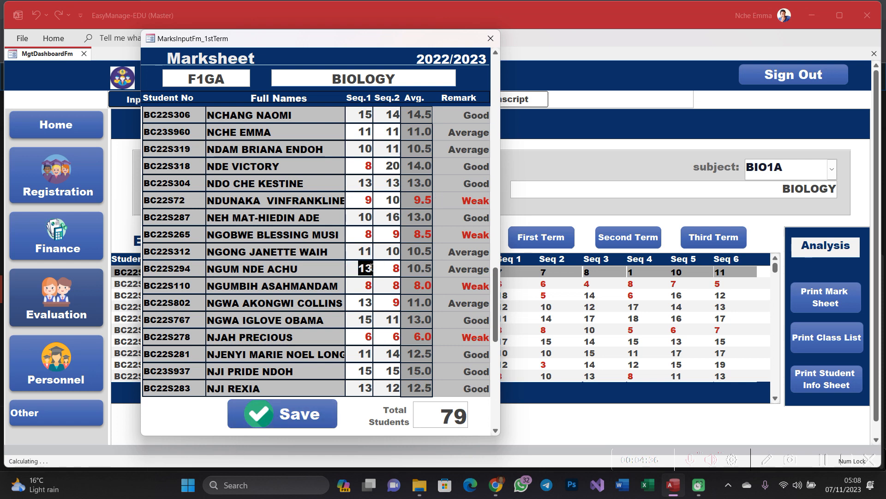
pyautogui.write('5')
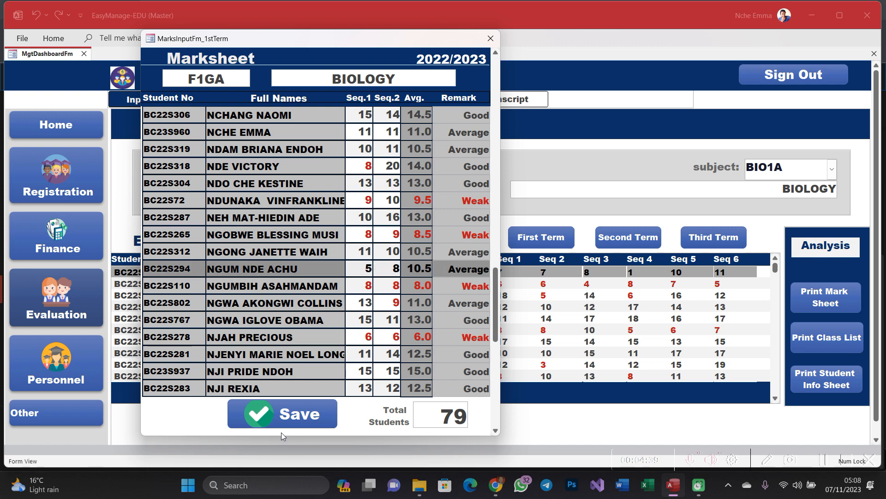
# Save the changes to the first-term Biology marks and close the marksheet.
pyautogui.click(282, 408)
pyautogui.click(437, 284)
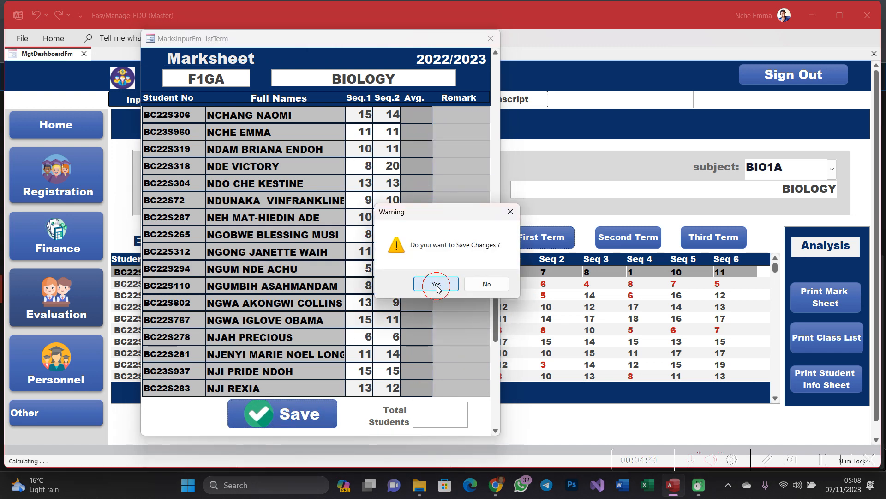
pyautogui.click(456, 282)
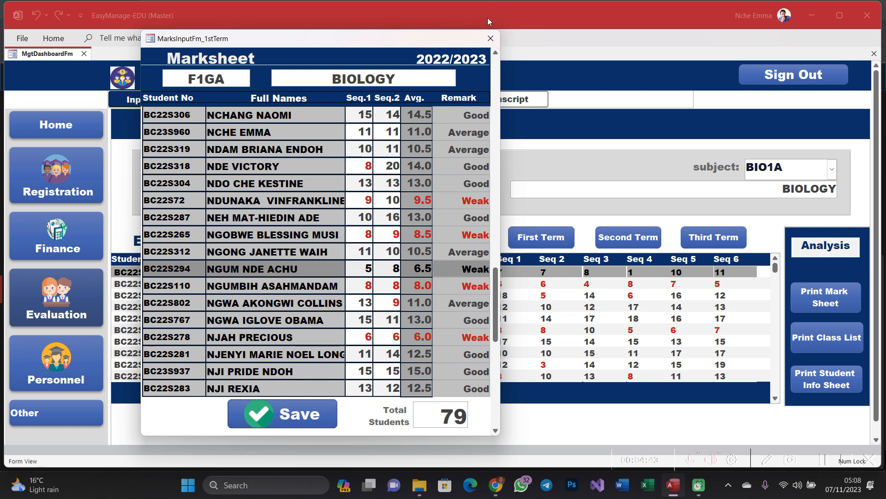
pyautogui.click(492, 38)
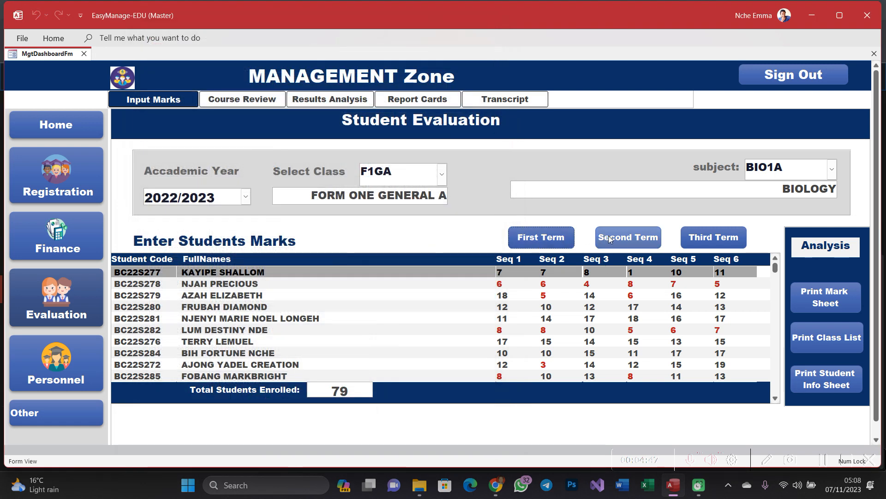
# Open the second-term Biology marksheet for F1GA and review the students' Seq.3 and Seq.4 marks, averages and remarks.
pyautogui.click(634, 237)
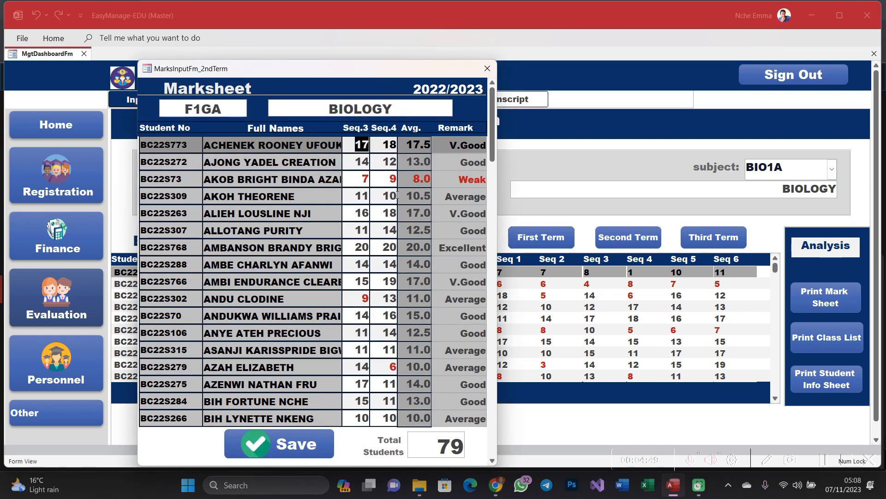
pyautogui.scroll(-2, 390, 216)
pyautogui.scroll(-2, 390, 216)
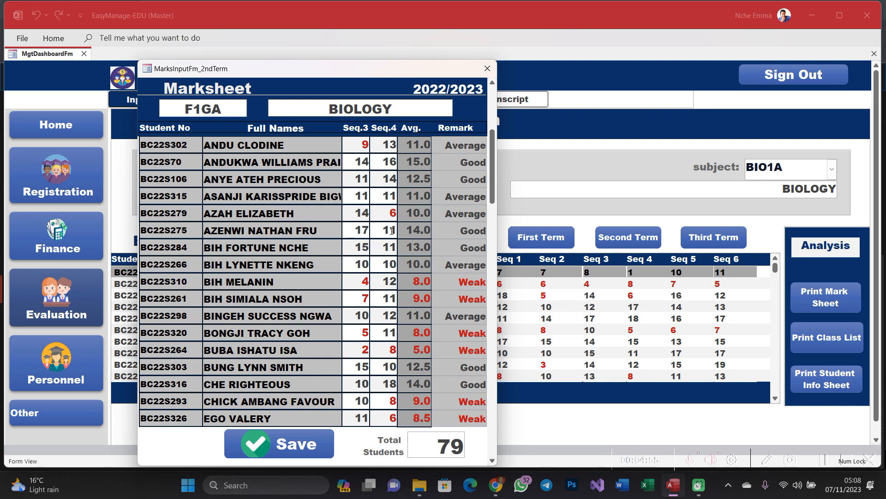
pyautogui.scroll(-10, 392, 230)
pyautogui.scroll(2, 370, 291)
pyautogui.scroll(-5, 369, 291)
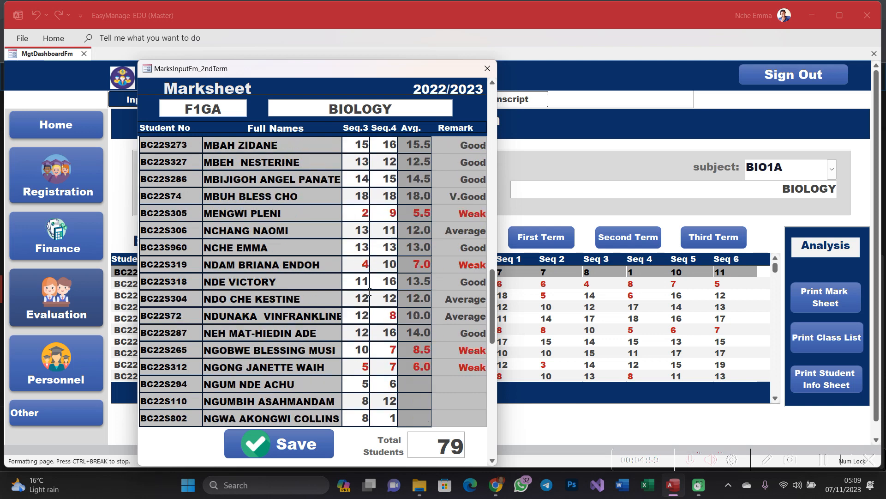
# Look through the remaining students' second-term Biology marks and remarks and close the marksheet.
pyautogui.scroll(-6, 370, 291)
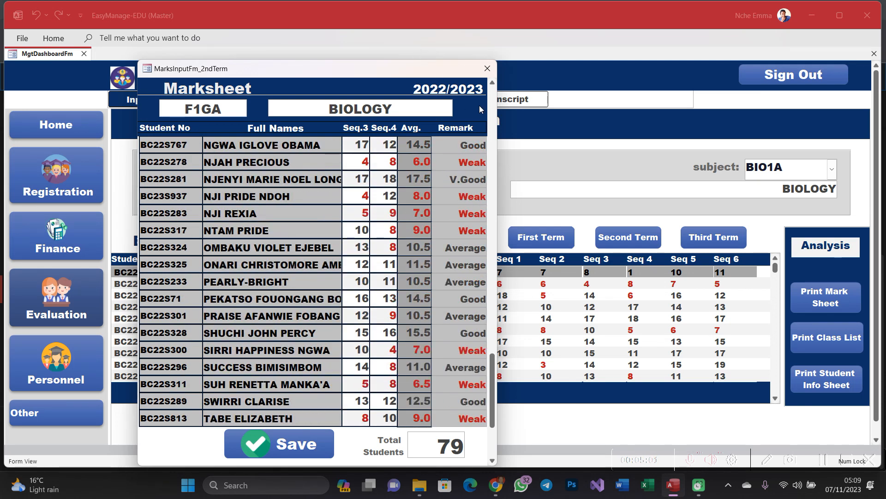
pyautogui.click(487, 69)
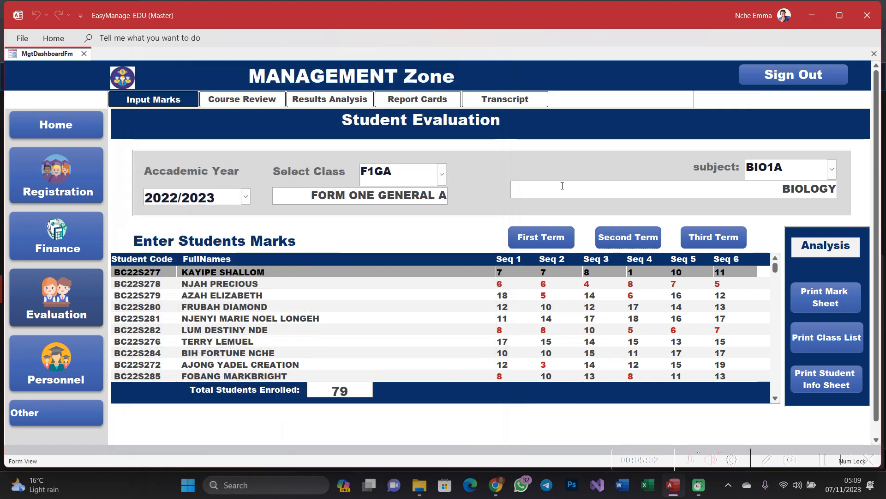
pyautogui.click(541, 237)
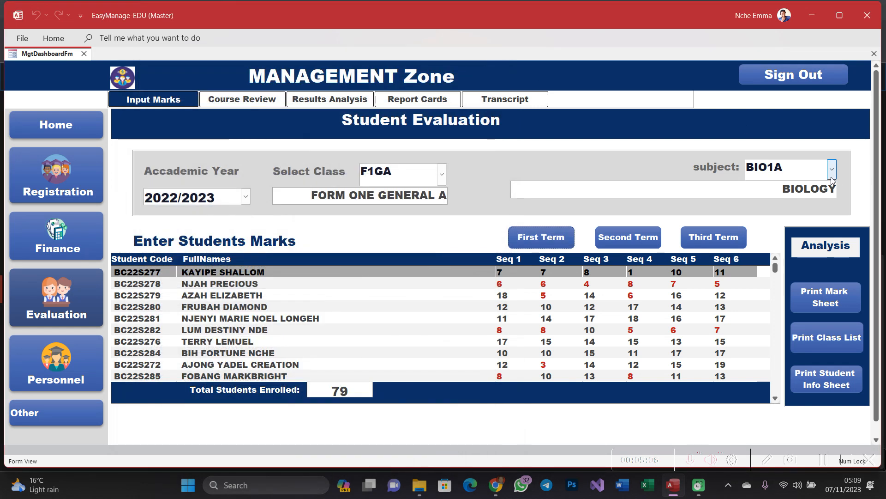
pyautogui.click(830, 177)
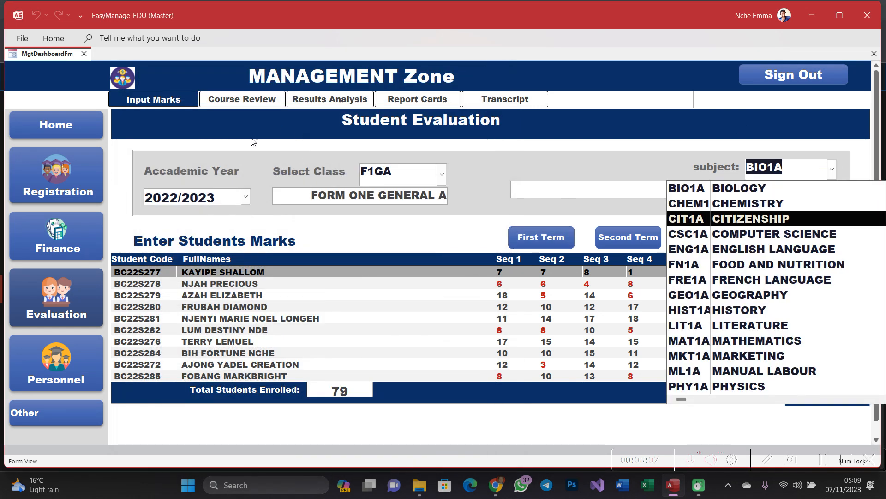
pyautogui.click(517, 147)
# Reload the Evaluation section and select academic year 2022/2023, class F1GA and subject Chemistry.
pyautogui.click(65, 324)
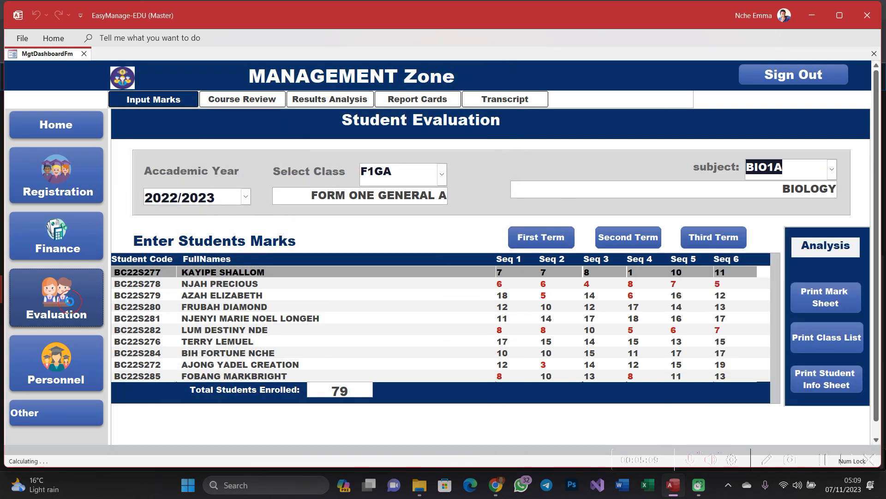
pyautogui.click(246, 197)
pyautogui.click(196, 257)
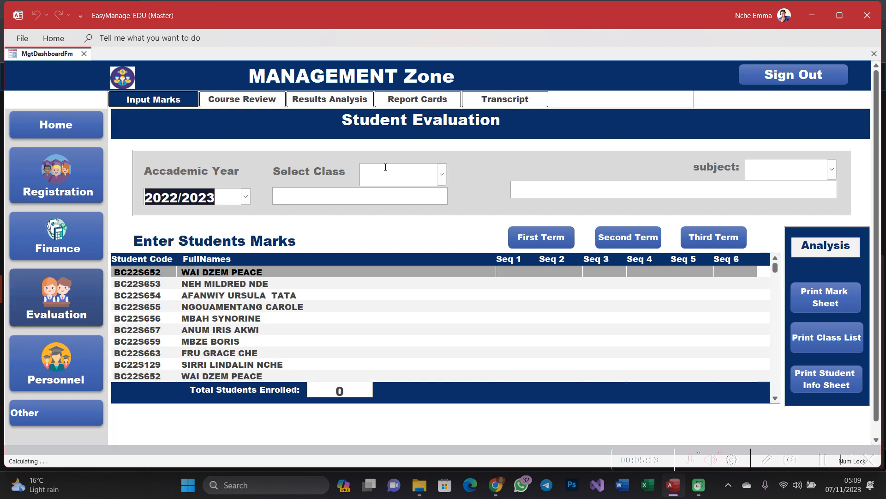
pyautogui.click(441, 174)
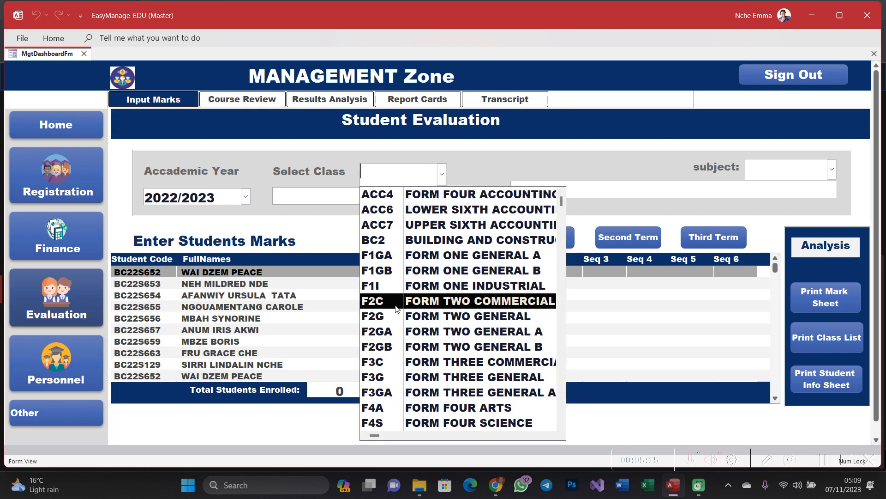
pyautogui.click(404, 258)
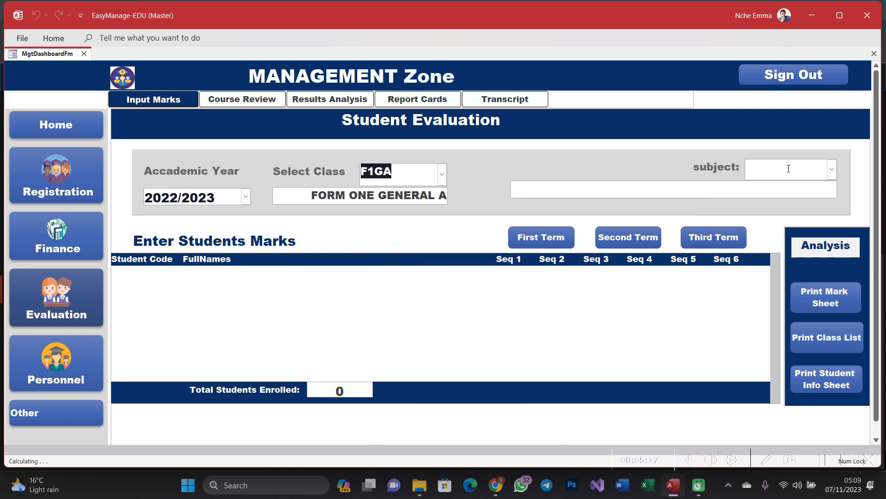
pyautogui.click(831, 169)
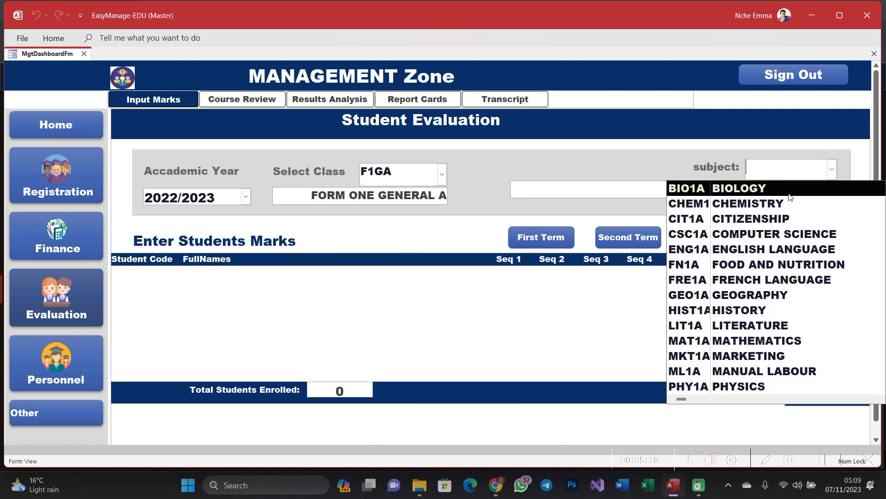
pyautogui.click(744, 206)
# In the first-term Chemistry marksheet, set the first student's Seq.1 to 9, the second's marks to 14 and 10, and the third's Seq.1 to 12.
pyautogui.click(541, 238)
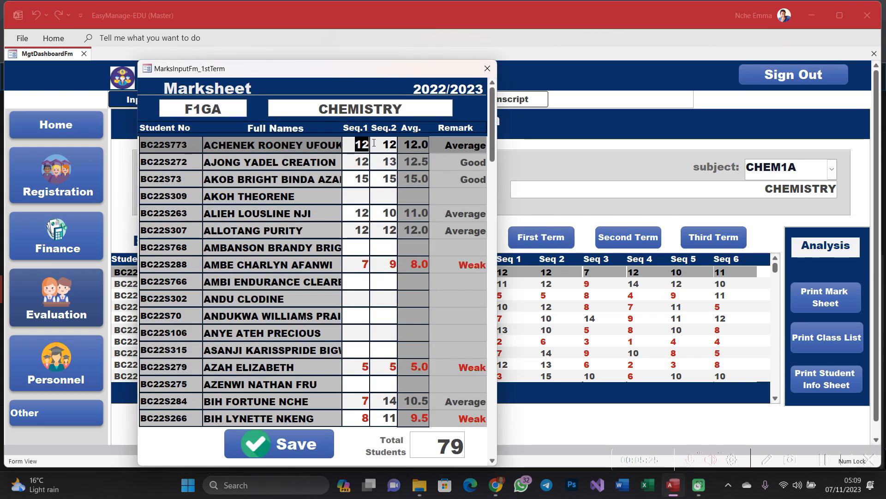
pyautogui.write('9')
pyautogui.press('Return')
pyautogui.press('Return')
pyautogui.write('14')
pyautogui.press('Return')
pyautogui.write('10')
pyautogui.press('Return')
pyautogui.write('12')
pyautogui.press('Return')
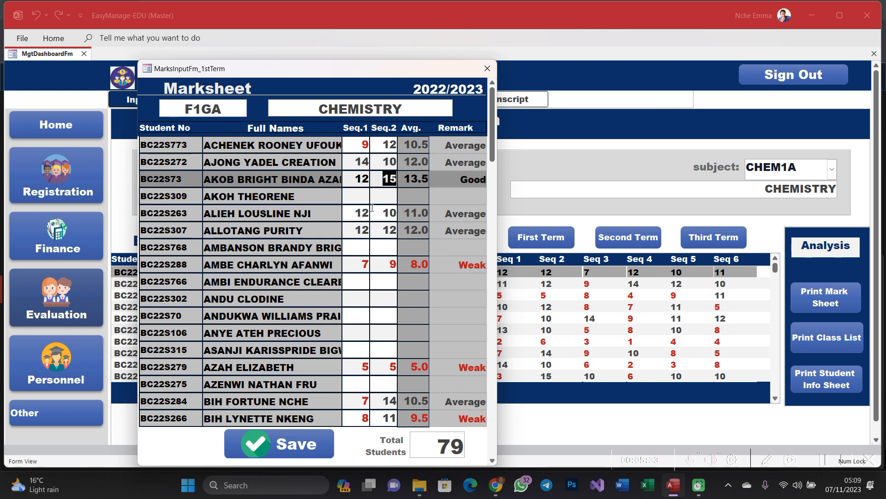
# Enter a Seq.1 mark of 12 for the ninth student in the first-term Chemistry marksheet.
pyautogui.scroll(-4, 372, 208)
pyautogui.scroll(2, 369, 217)
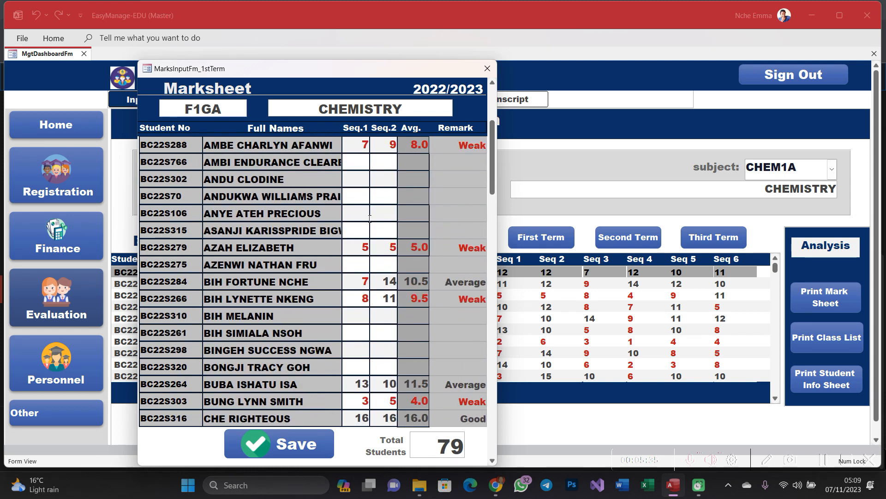
pyautogui.scroll(2, 370, 217)
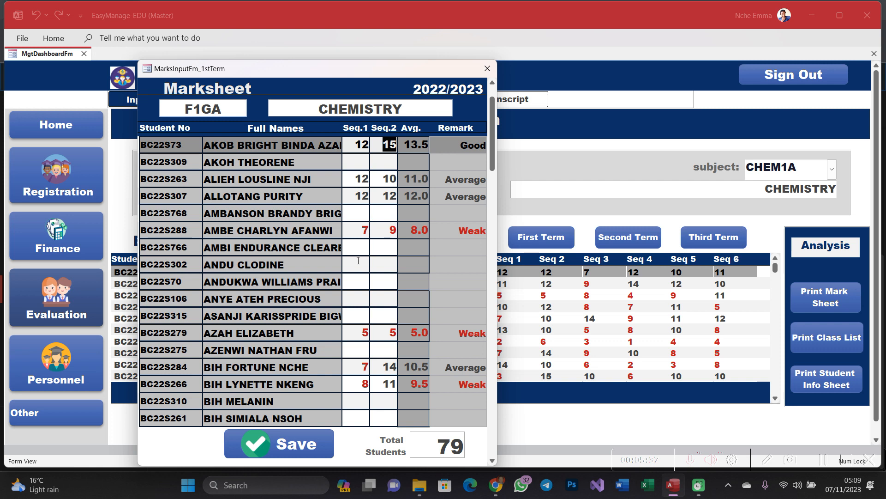
pyautogui.click(356, 250)
pyautogui.write('124')
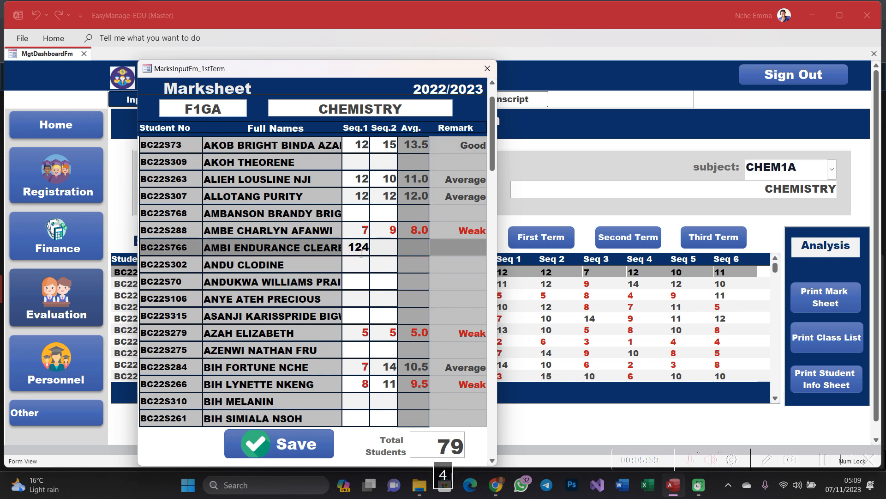
pyautogui.press('BackSpace')
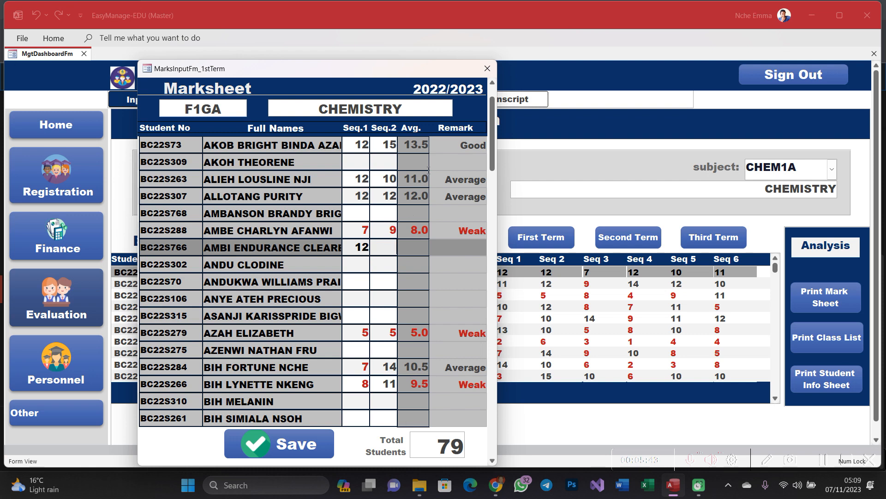
# Look through further students' first-term Chemistry marks and close the marksheet.
pyautogui.scroll(-4, 428, 316)
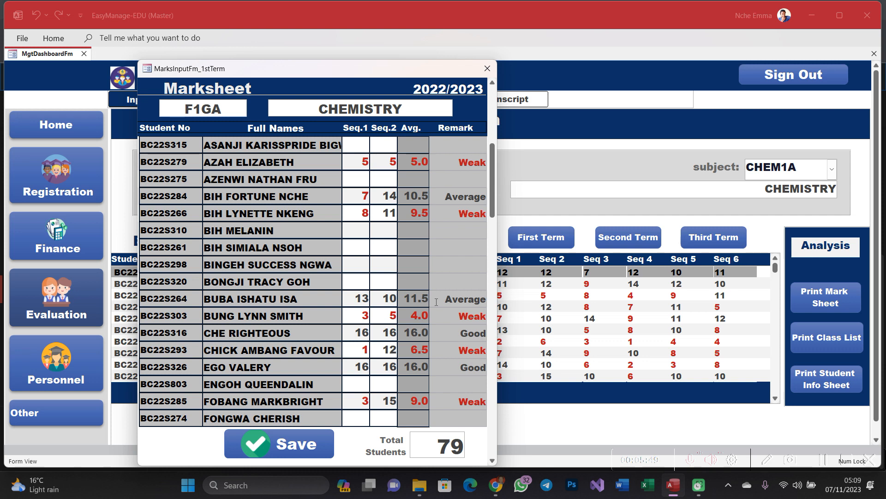
pyautogui.scroll(-3, 439, 316)
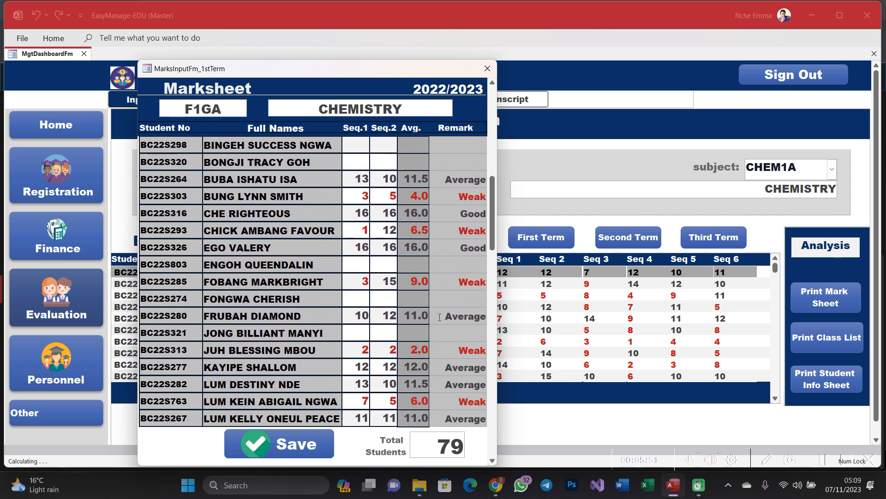
pyautogui.click(486, 74)
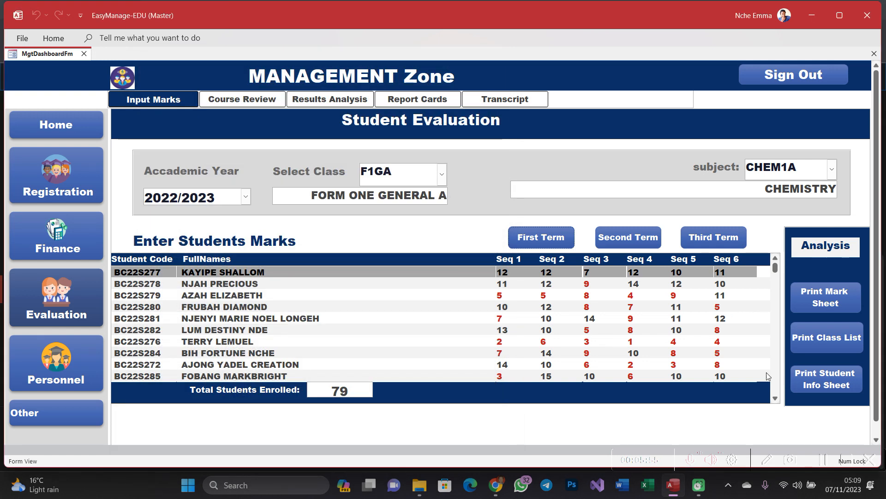
# Preview the printable F1GA class list, enlarge it to examine the student details, and close the preview.
pyautogui.click(844, 340)
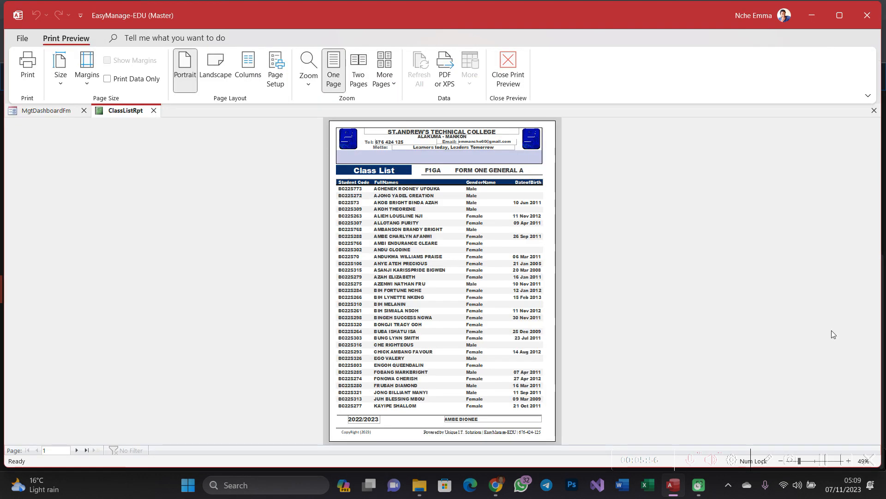
pyautogui.click(452, 196)
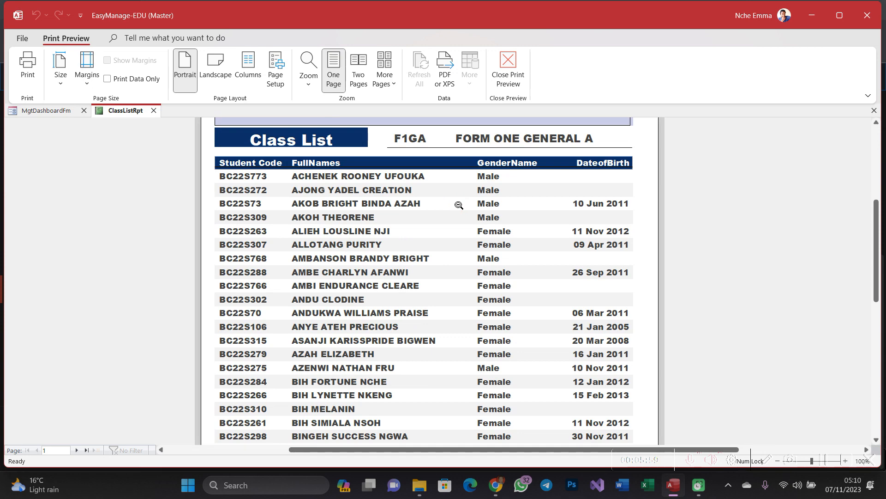
pyautogui.scroll(3, 454, 240)
pyautogui.scroll(-10, 454, 245)
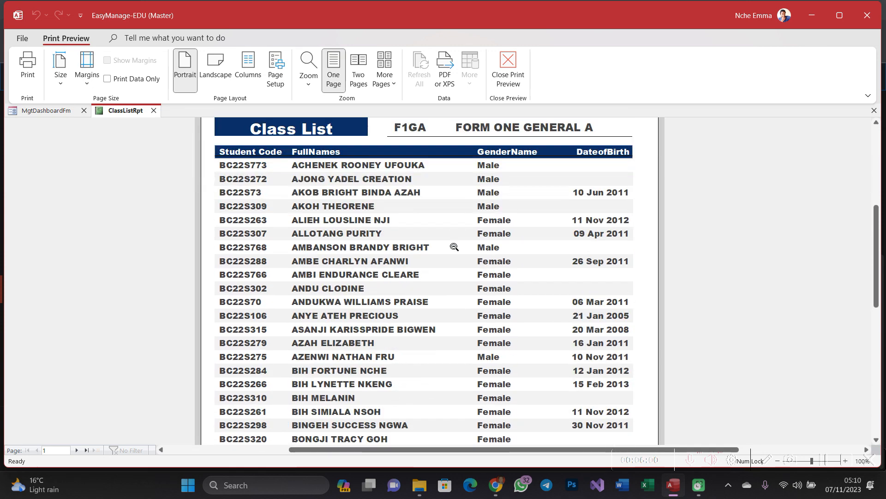
pyautogui.scroll(10, 453, 247)
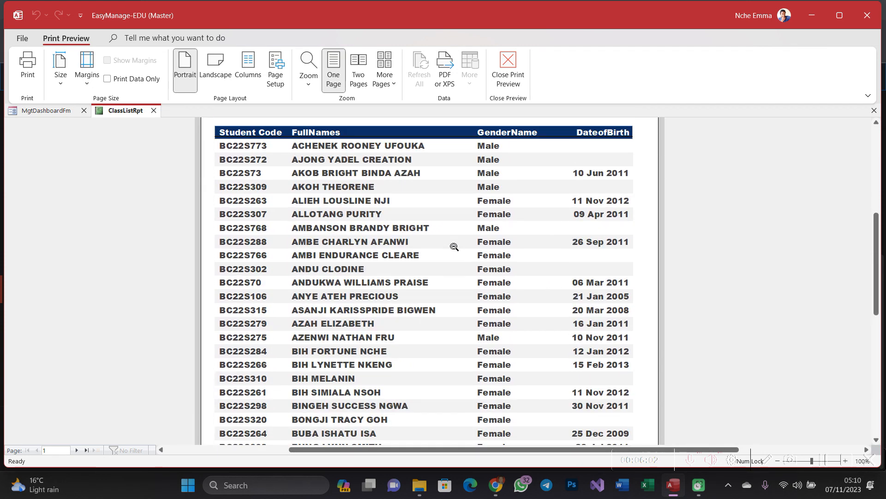
pyautogui.click(508, 67)
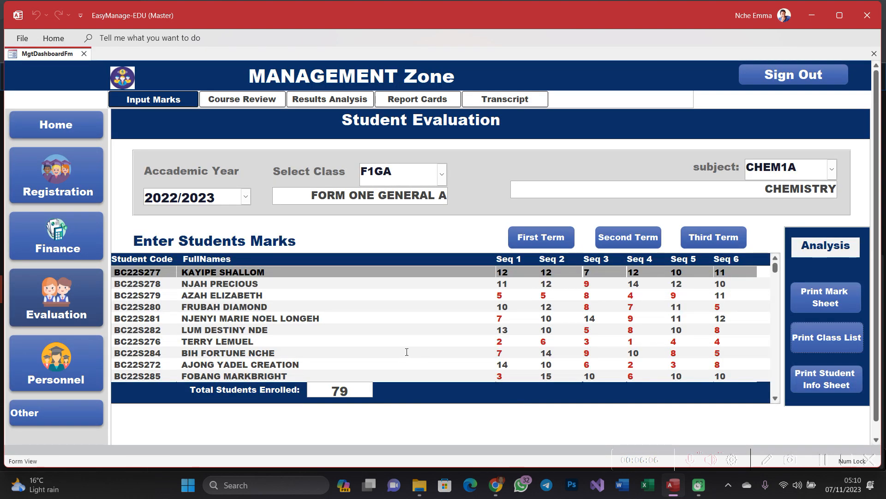
# Look through the F1GA Chemistry marks list and check the edited first-term marks in the reopened marksheet, closing it again.
pyautogui.scroll(-2, 532, 355)
pyautogui.scroll(2, 579, 343)
pyautogui.scroll(-3, 402, 309)
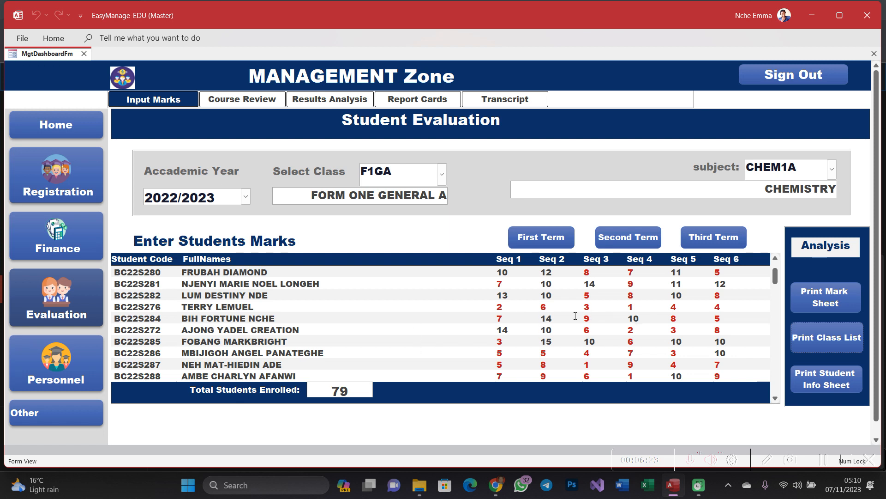
pyautogui.scroll(-3, 575, 316)
pyautogui.click(318, 306)
pyautogui.click(386, 331)
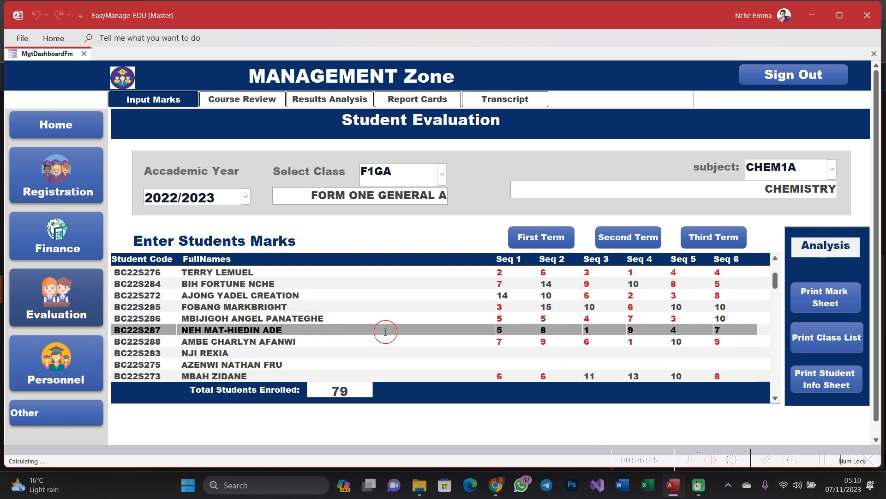
pyautogui.click(553, 243)
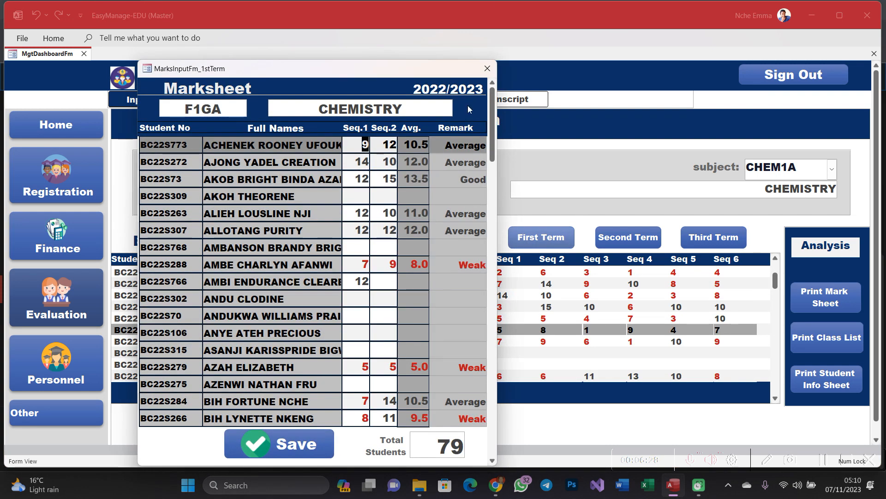
pyautogui.click(487, 69)
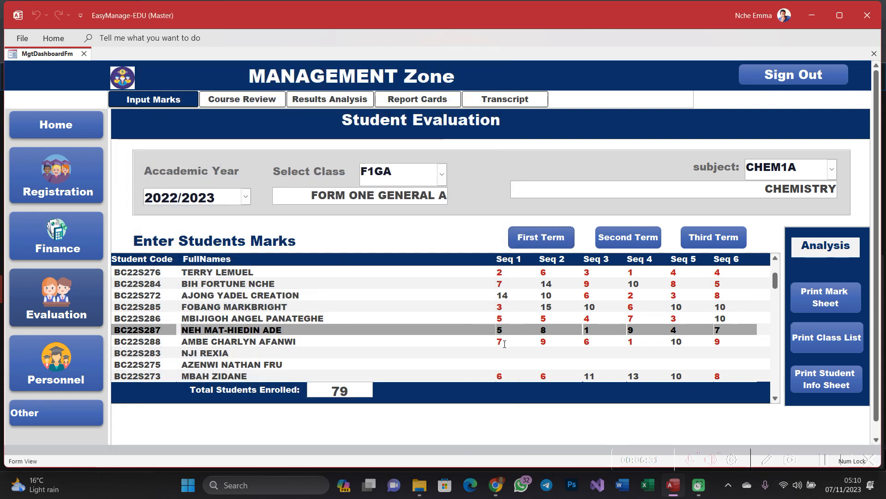
# Examine the students without Chemistry marks further down the marks list.
pyautogui.scroll(-1, 506, 344)
pyautogui.click(510, 329)
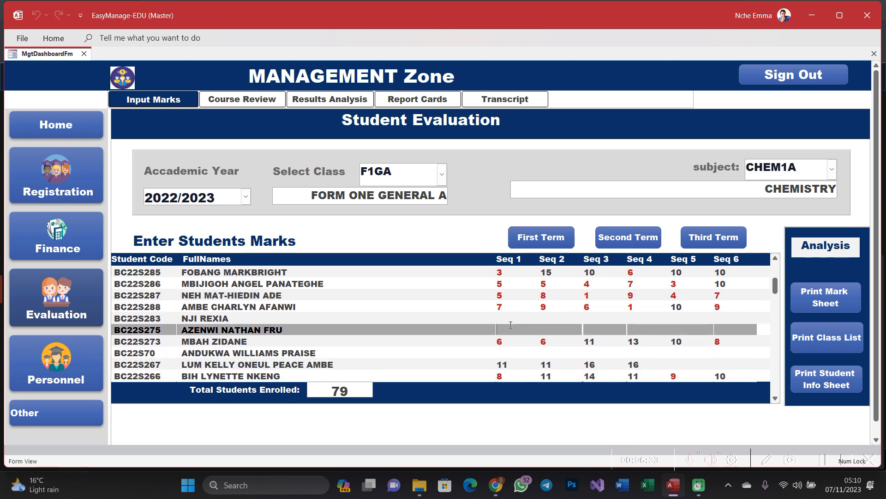
pyautogui.scroll(-1, 514, 295)
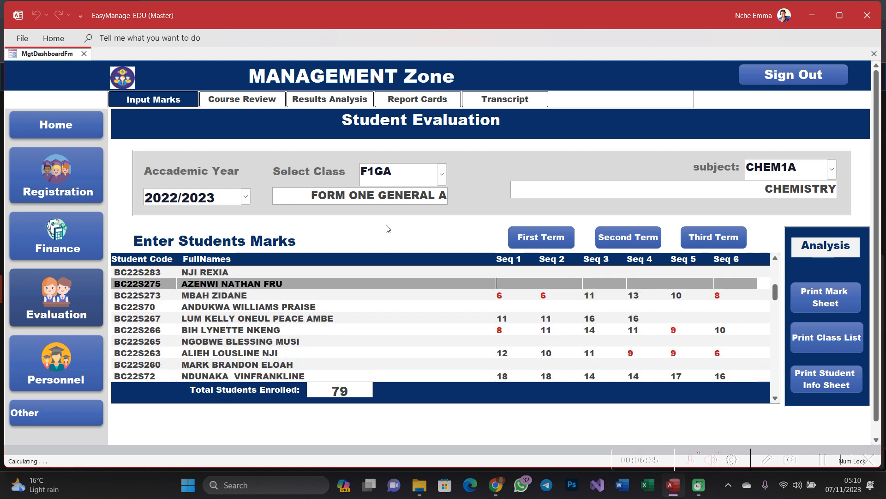
pyautogui.scroll(1, 534, 308)
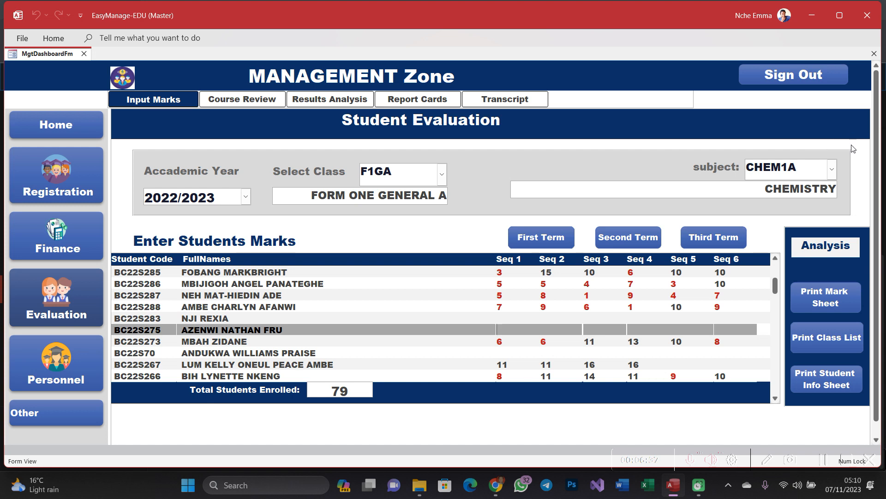
# Reselect Chemistry as the subject and look through the students' Seq 1 to Seq 6 marks.
pyautogui.click(831, 169)
pyautogui.click(784, 203)
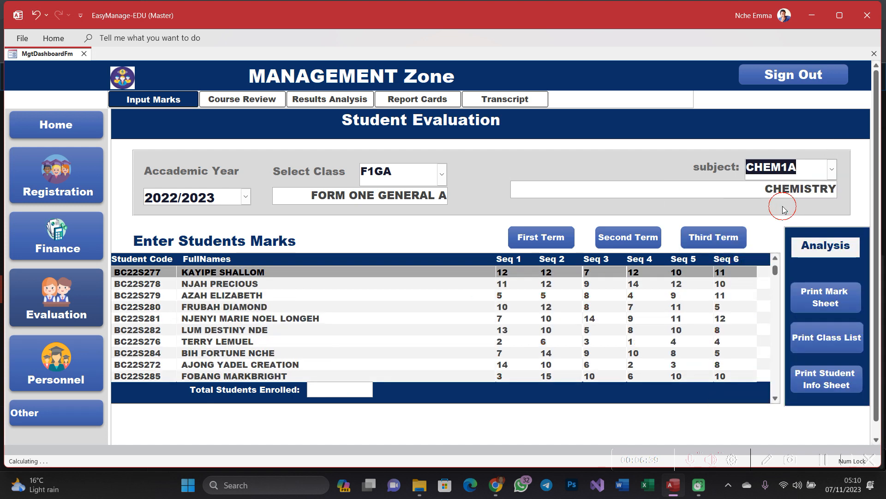
pyautogui.scroll(-3, 351, 326)
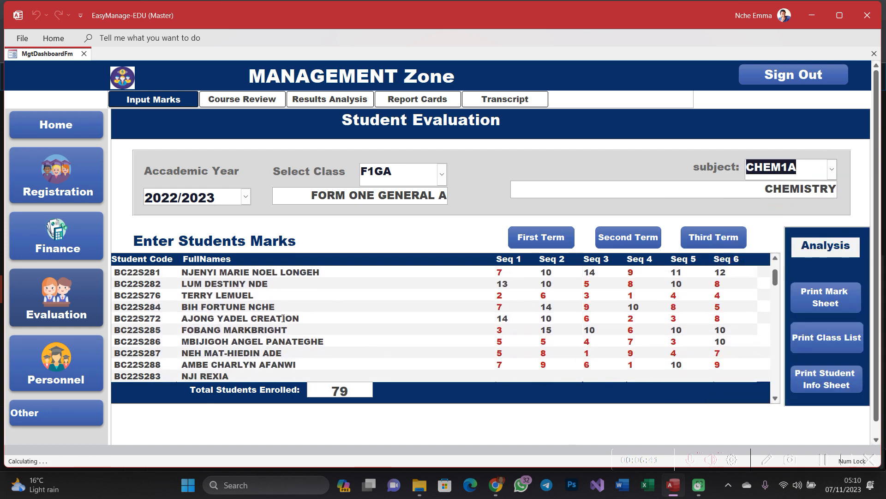
pyautogui.scroll(-1, 351, 326)
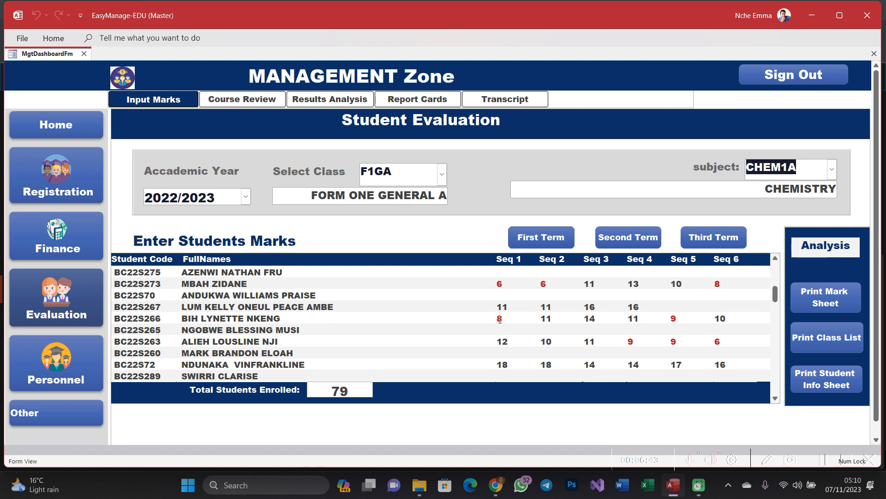
pyautogui.click(543, 341)
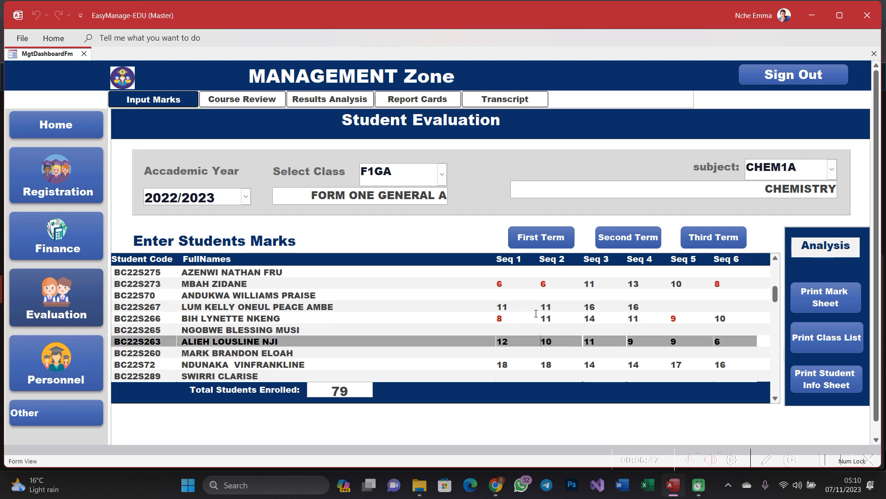
# Select the Seq 1 mark of the student with marks 6, 6, 11, 13, 10 and 8 in the Chemistry list.
pyautogui.scroll(1, 536, 313)
pyautogui.click(504, 294)
pyautogui.click(504, 294)
pyautogui.click(506, 294)
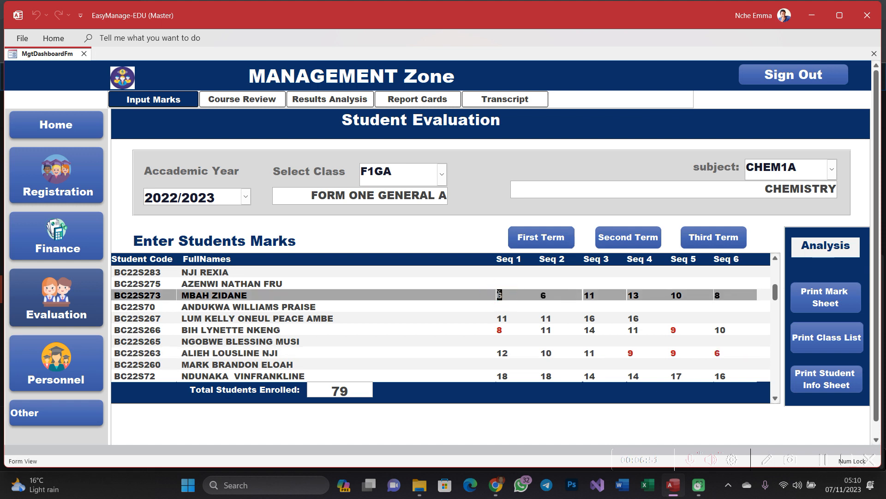
# In the first-term Chemistry marksheet, set the Seq.1 mark to 10 for the student with 6 in both Seq.1 and Seq.2.
pyautogui.click(503, 294)
pyautogui.moveTo(503, 294); pyautogui.dragTo(496, 296)
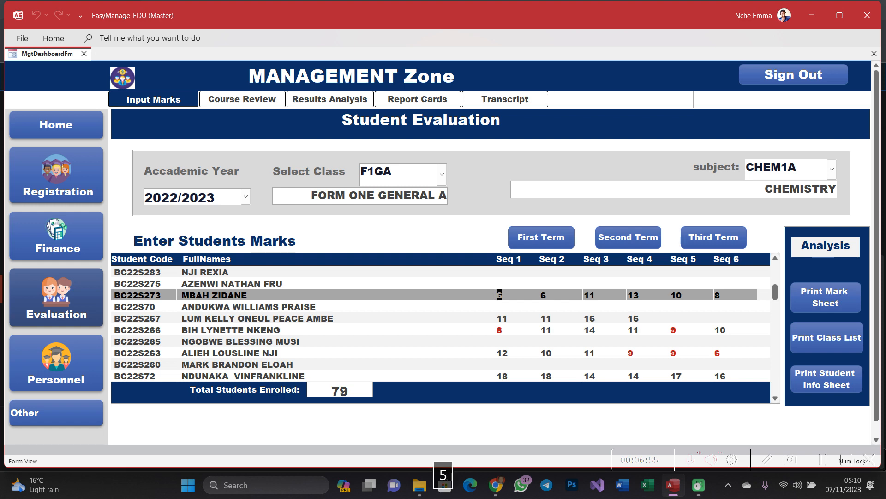
pyautogui.click(539, 235)
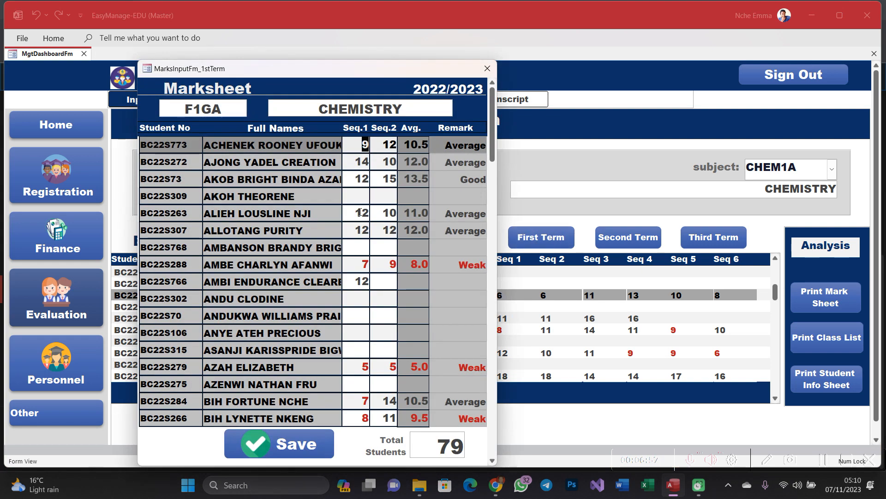
pyautogui.scroll(-3, 353, 254)
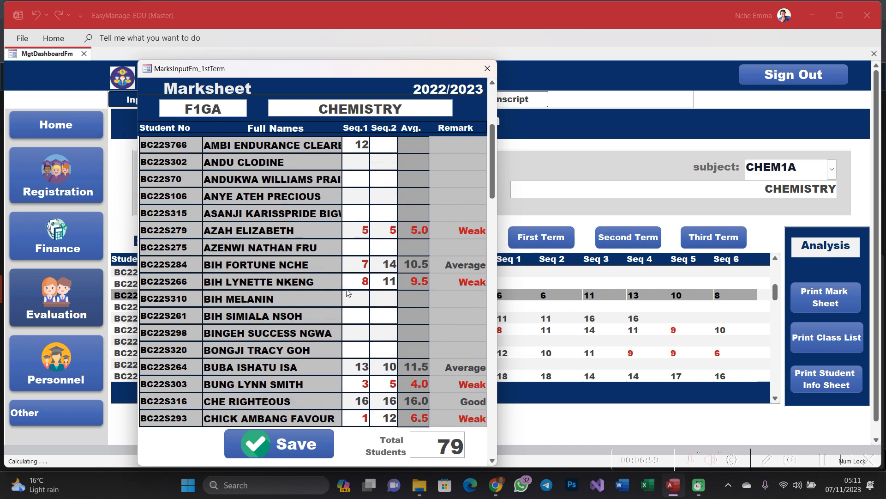
pyautogui.scroll(-7, 365, 295)
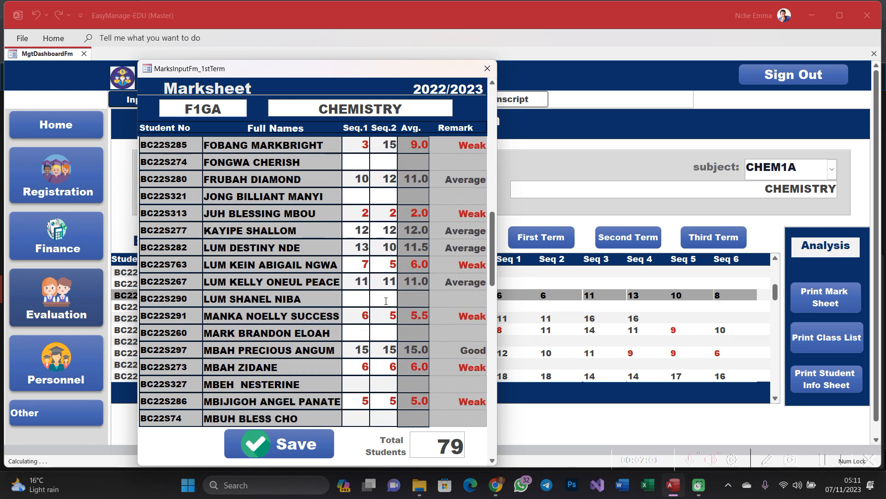
pyautogui.doubleClick(366, 316)
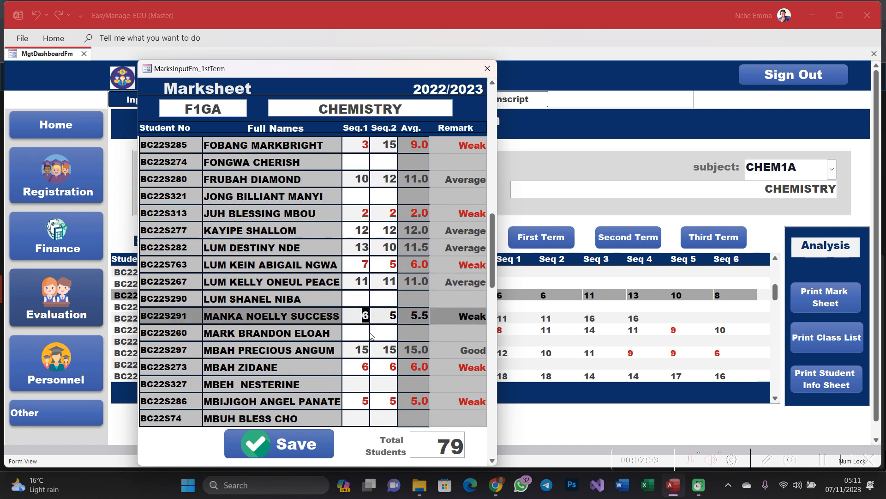
pyautogui.doubleClick(365, 367)
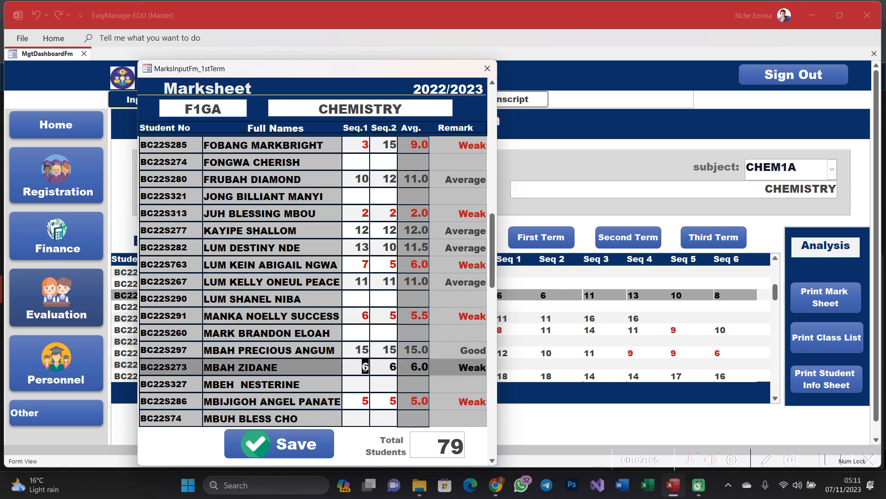
pyautogui.write('10')
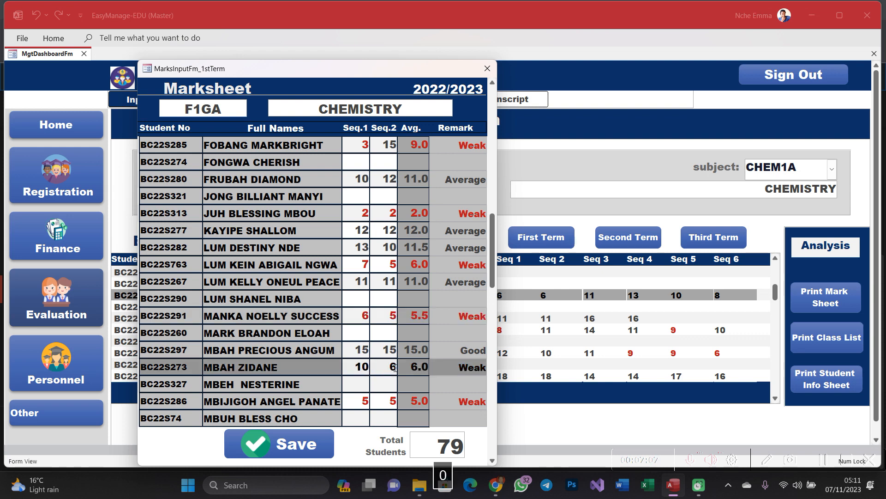
pyautogui.click(381, 334)
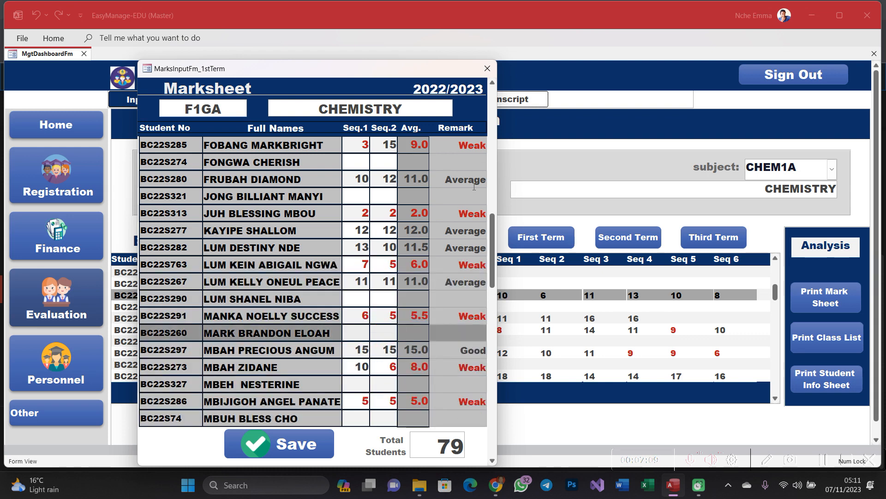
# Save the first-term Chemistry marksheet and close it.
pyautogui.click(286, 443)
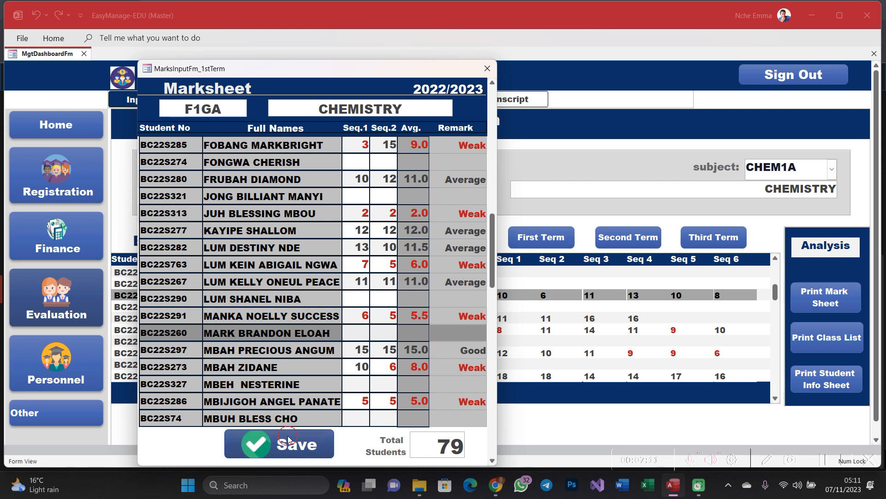
pyautogui.click(436, 284)
pyautogui.click(461, 279)
pyautogui.click(483, 69)
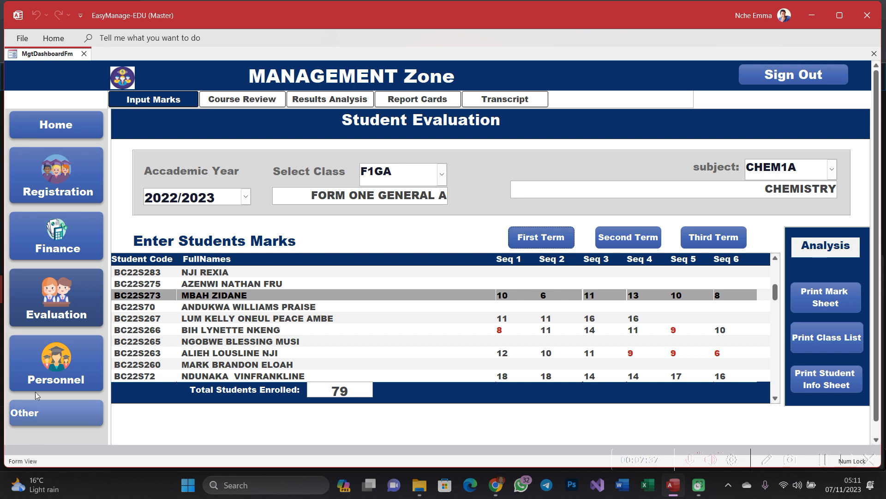
# Select Computer Science (CSC1A) as the subject and look through the F1GA students' Seq 1 to Seq 6 marks.
pyautogui.scroll(-2, 707, 345)
pyautogui.scroll(-5, 706, 345)
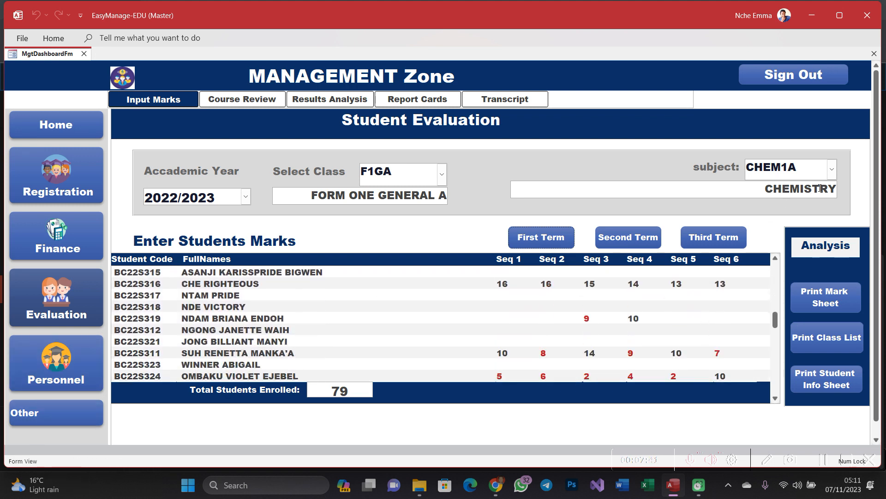
pyautogui.click(832, 169)
pyautogui.click(790, 238)
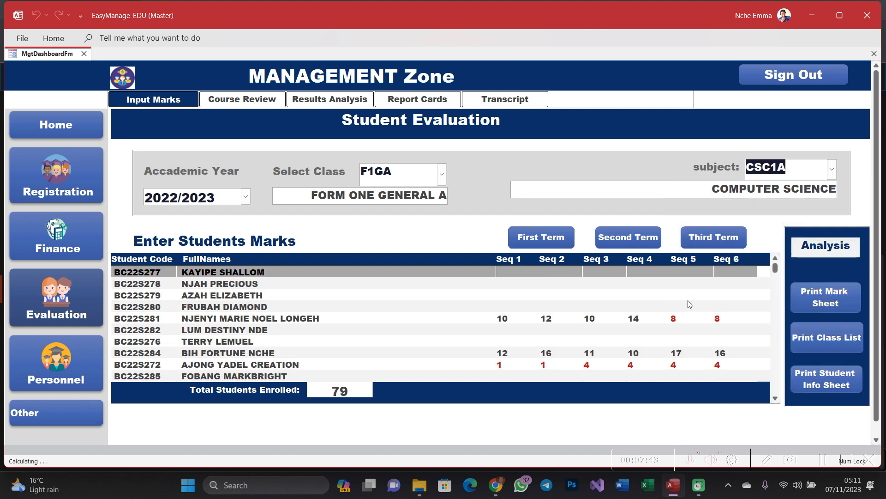
pyautogui.scroll(-2, 533, 295)
pyautogui.scroll(-3, 533, 296)
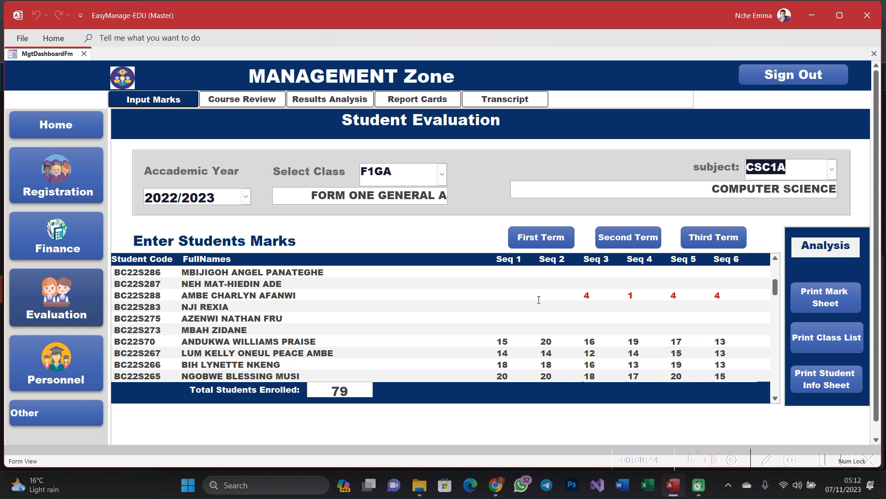
pyautogui.scroll(-1, 413, 329)
pyautogui.scroll(-1, 413, 329)
pyautogui.scroll(4, 547, 335)
pyautogui.scroll(3, 546, 334)
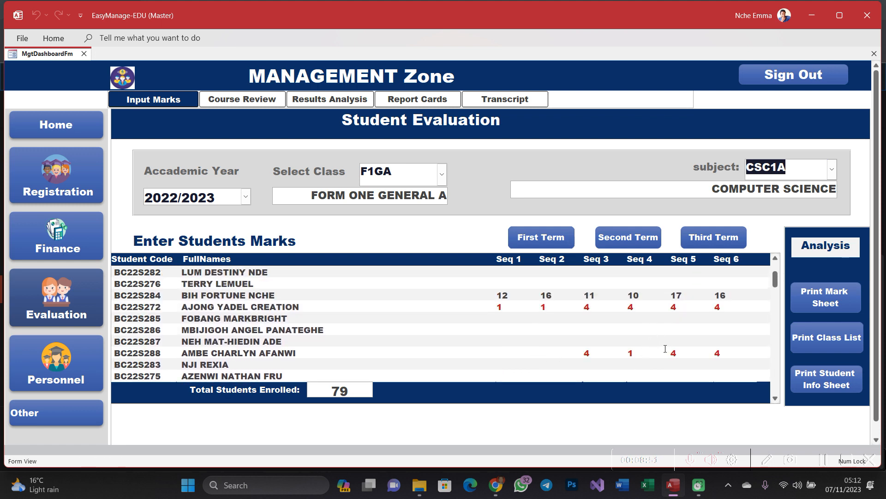
# Preview the student information sheet for class F1GA at 100% and examine the student and parent details on page 1.
pyautogui.click(831, 384)
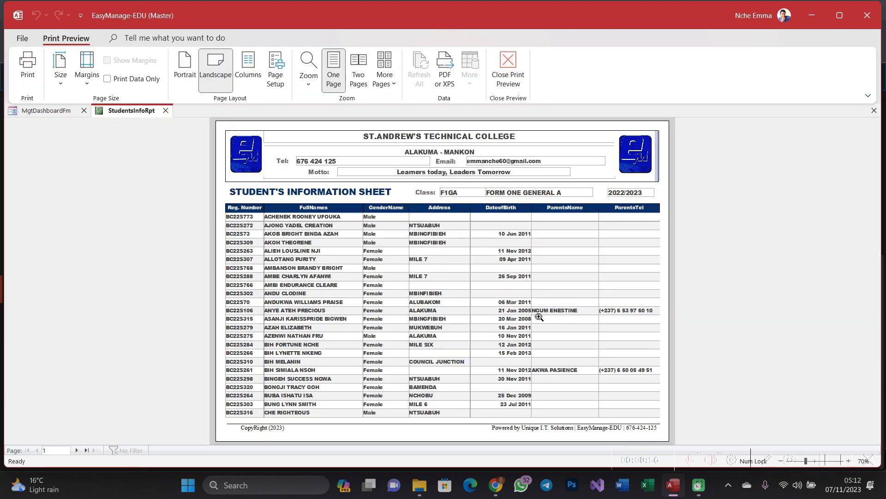
pyautogui.click(499, 305)
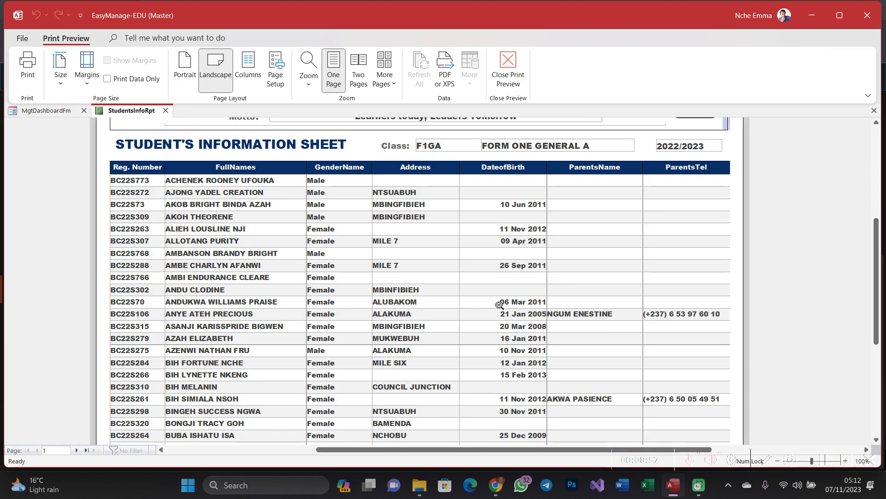
pyautogui.scroll(-5, 463, 297)
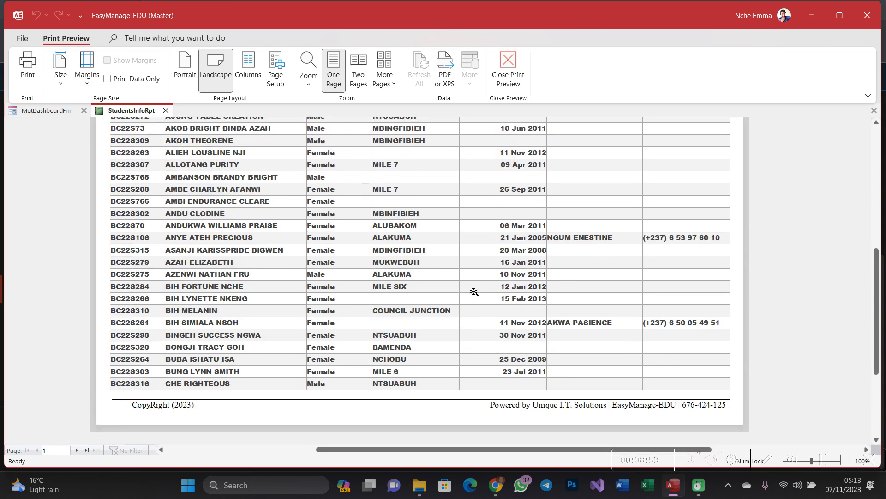
pyautogui.scroll(8, 474, 292)
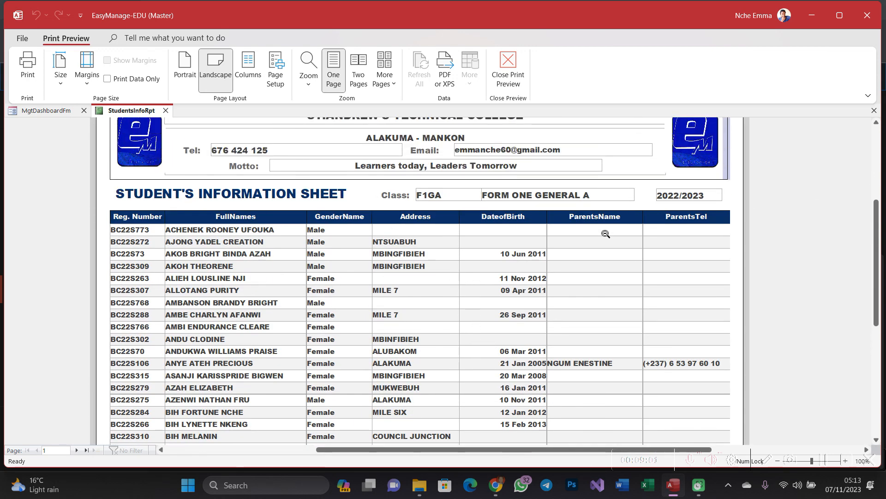
pyautogui.scroll(-4, 546, 257)
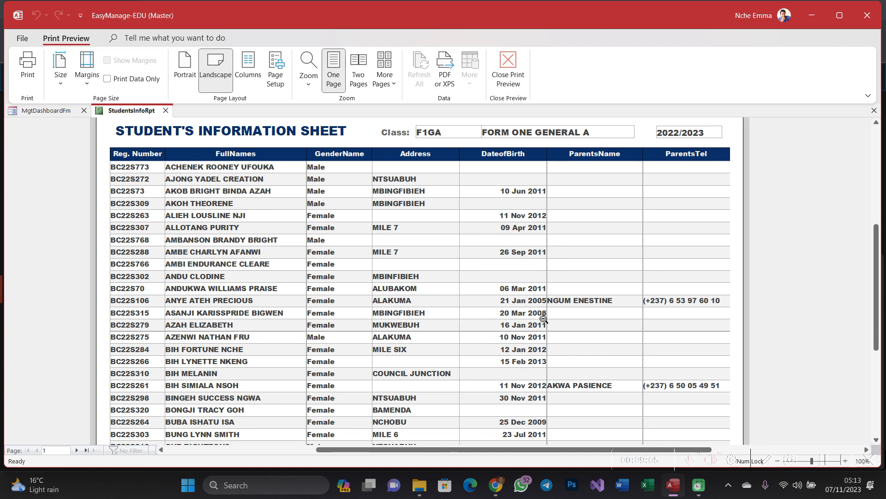
pyautogui.scroll(-7, 386, 302)
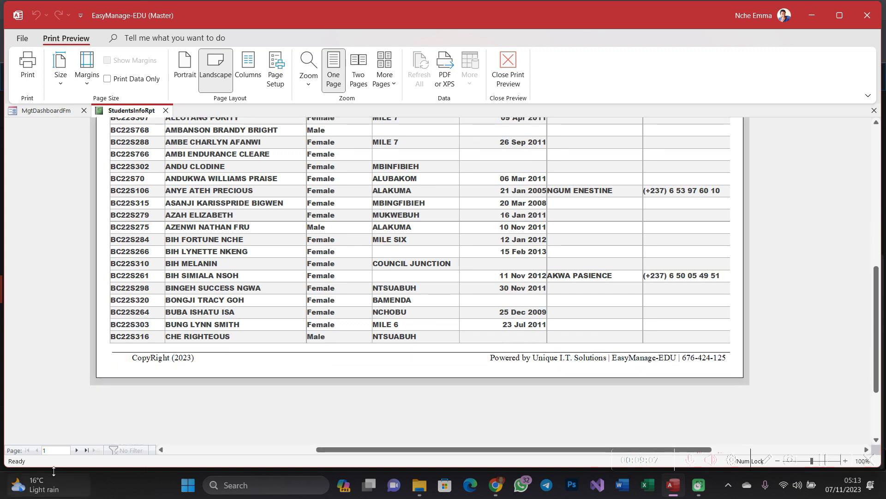
# Examine the student and parent details on page 2 of the information sheet.
pyautogui.click(75, 450)
pyautogui.scroll(12, 437, 261)
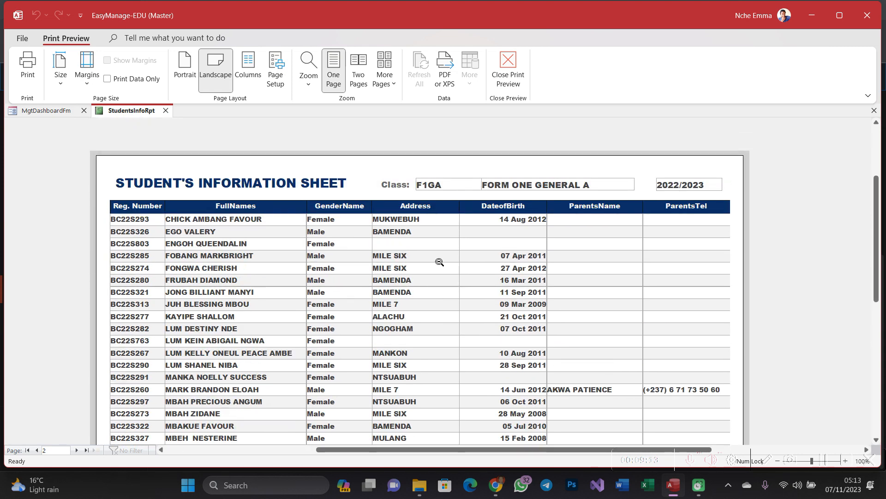
pyautogui.scroll(-3, 440, 262)
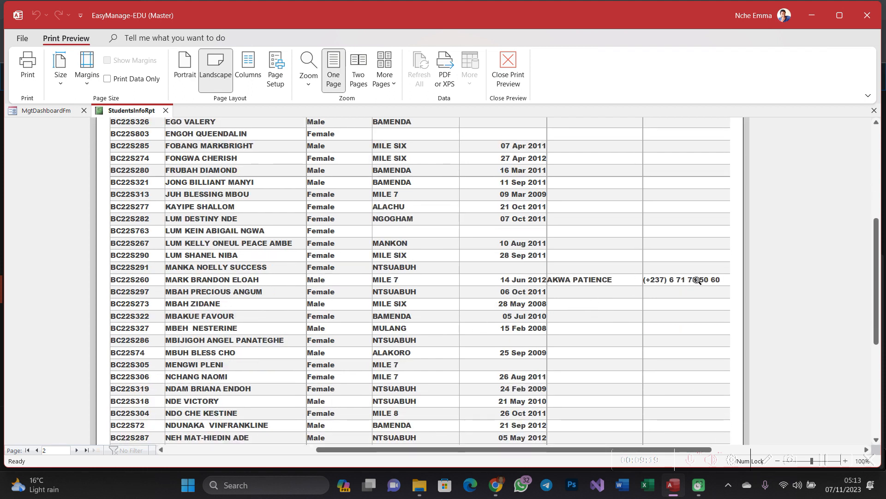
pyautogui.scroll(-1, 600, 294)
pyautogui.scroll(-2, 647, 309)
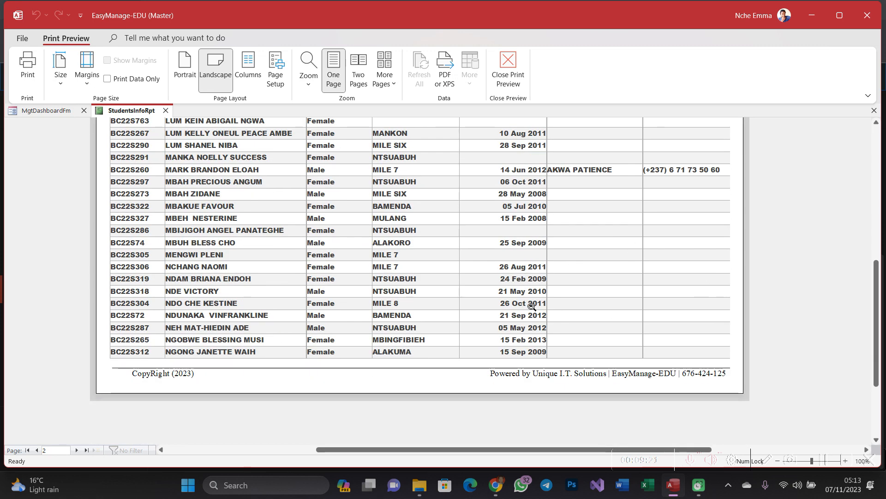
pyautogui.scroll(5, 540, 319)
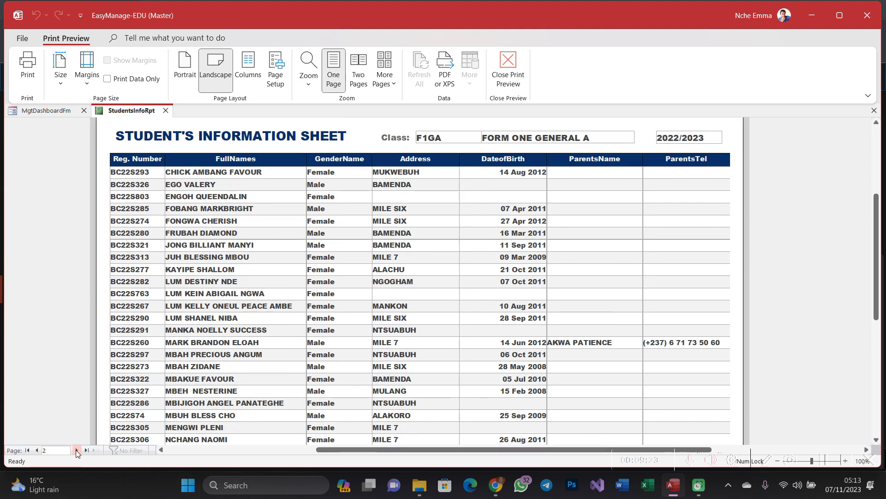
# Look over page 3 of the information sheet and return to page 2.
pyautogui.click(76, 450)
pyautogui.scroll(-2, 669, 304)
pyautogui.scroll(1, 668, 303)
pyautogui.scroll(3, 668, 304)
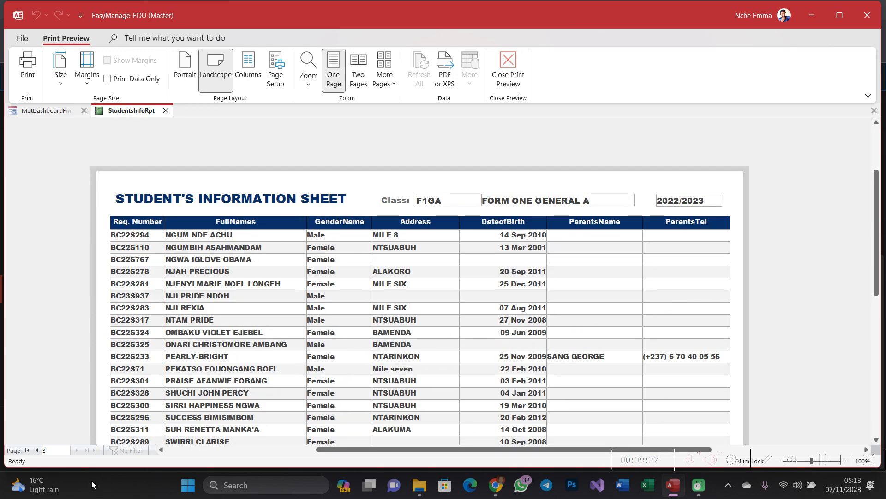
pyautogui.click(37, 450)
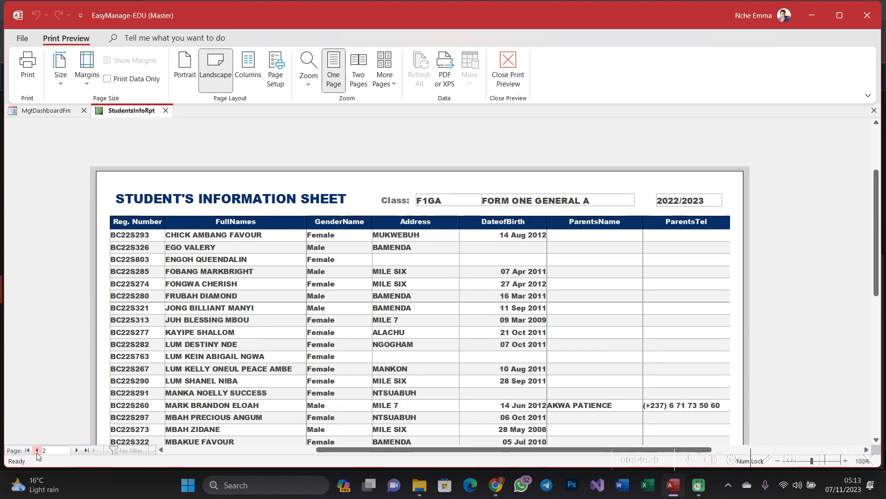
pyautogui.scroll(-2, 390, 358)
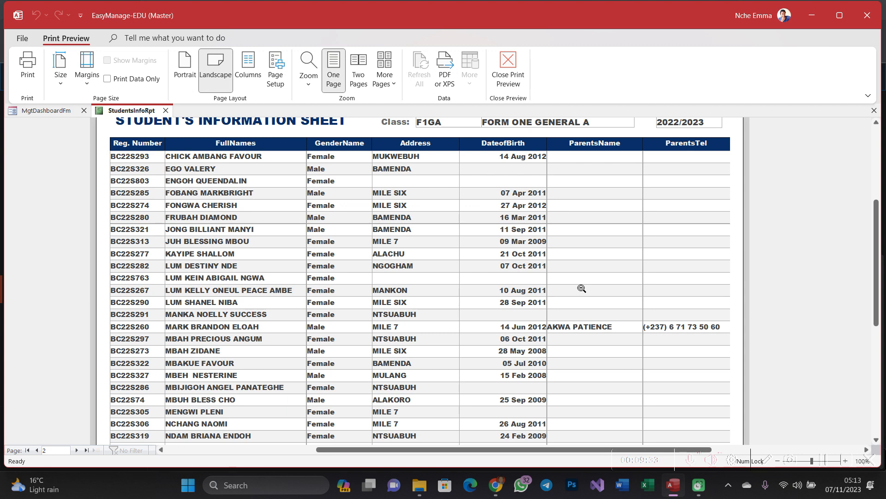
pyautogui.scroll(1, 581, 288)
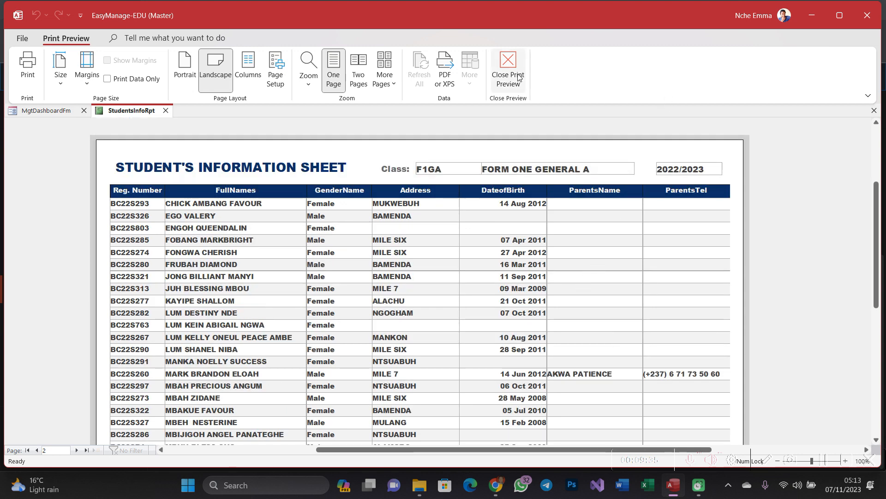
# View the print options for the information sheet, cancel printing and close the preview.
pyautogui.click(28, 65)
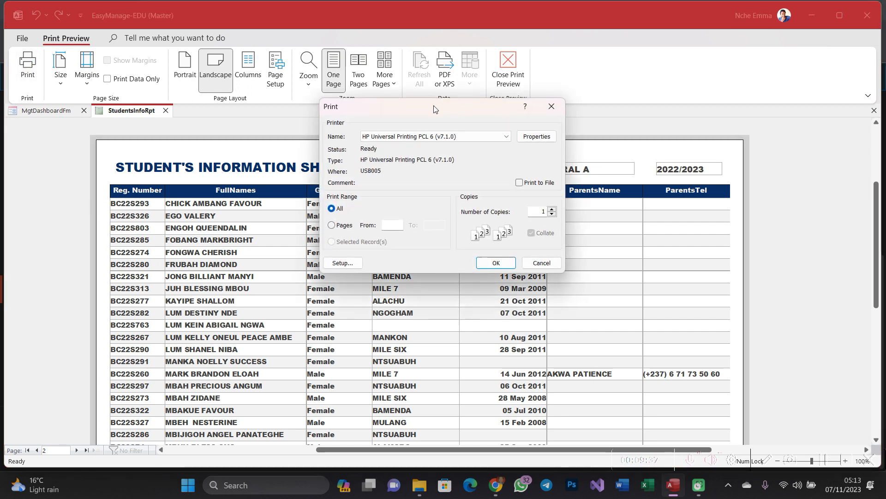
pyautogui.click(541, 263)
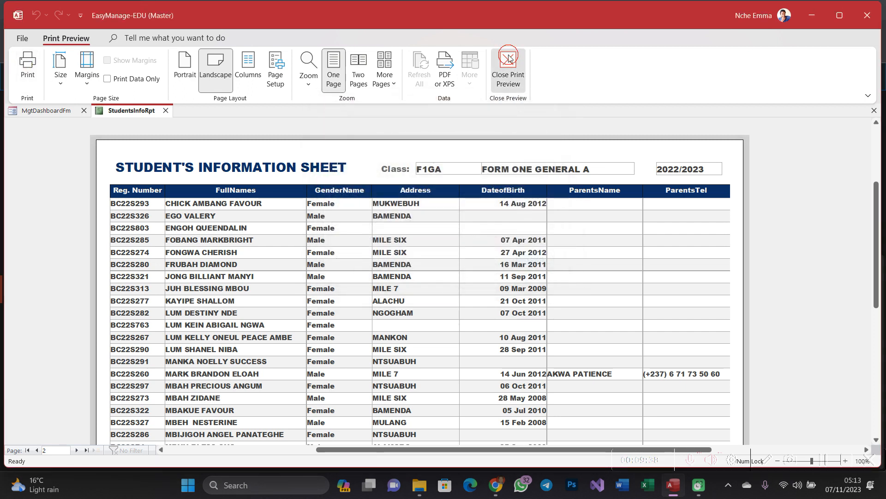
pyautogui.click(507, 69)
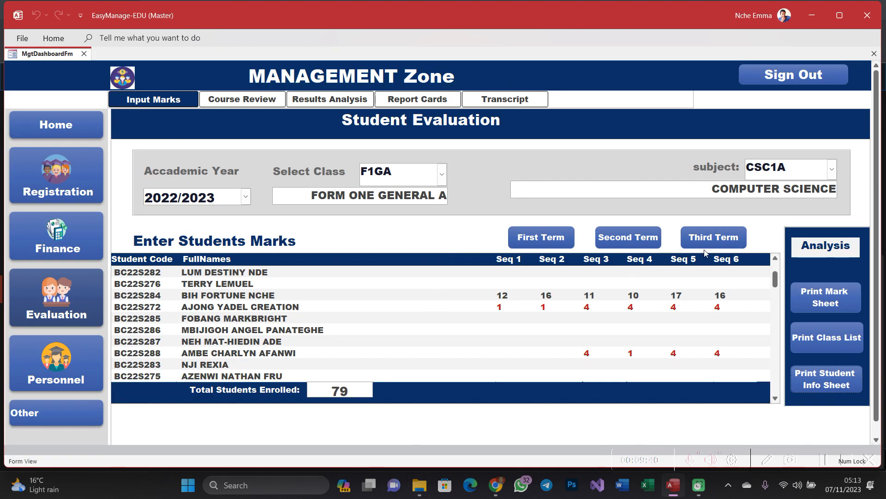